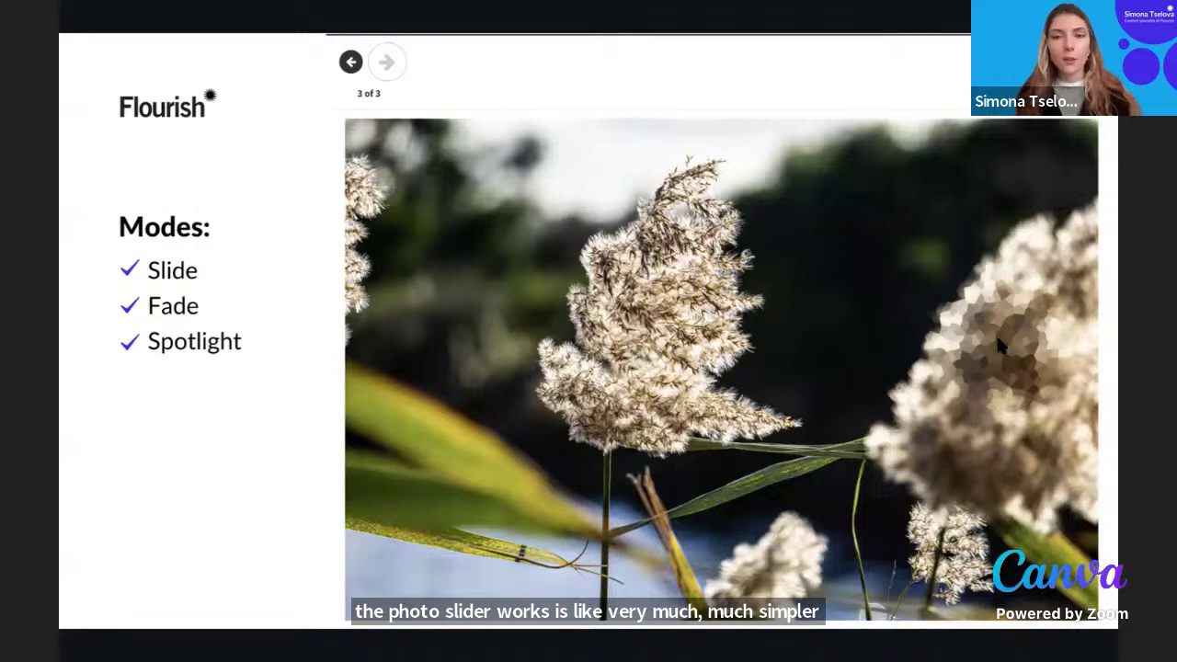
Create a new Flourish visualization from the Fader starting point of the Photo slider template
{"action": "key", "text": "ctrl+Right"}
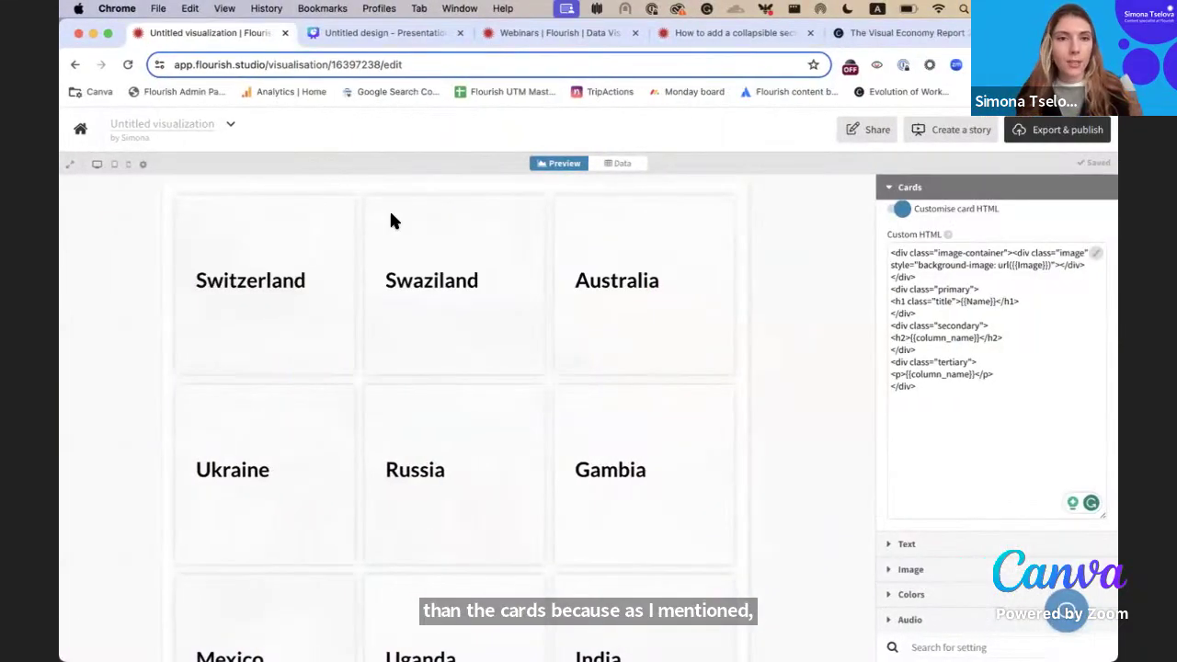
{"action": "left_click", "coordinate": [74, 130]}
{"action": "left_click", "coordinate": [212, 189]}
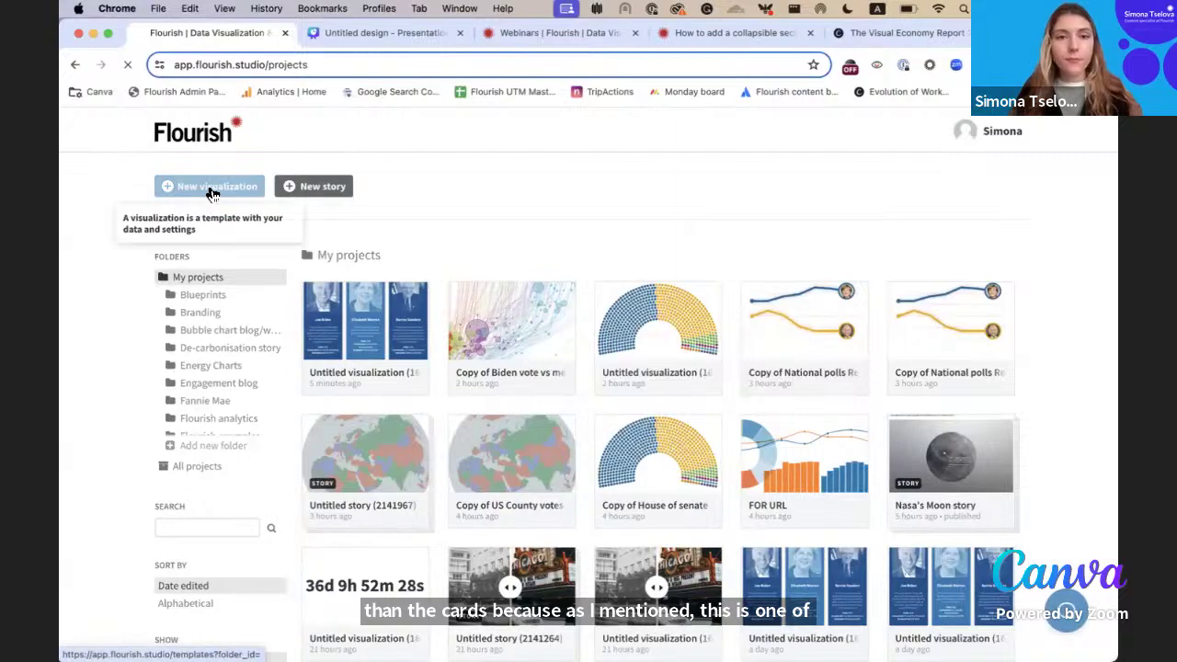
{"action": "scroll", "coordinate": [407, 505], "scroll_direction": "down", "scroll_amount": 5}
{"action": "scroll", "coordinate": [407, 505], "scroll_direction": "down", "scroll_amount": 15}
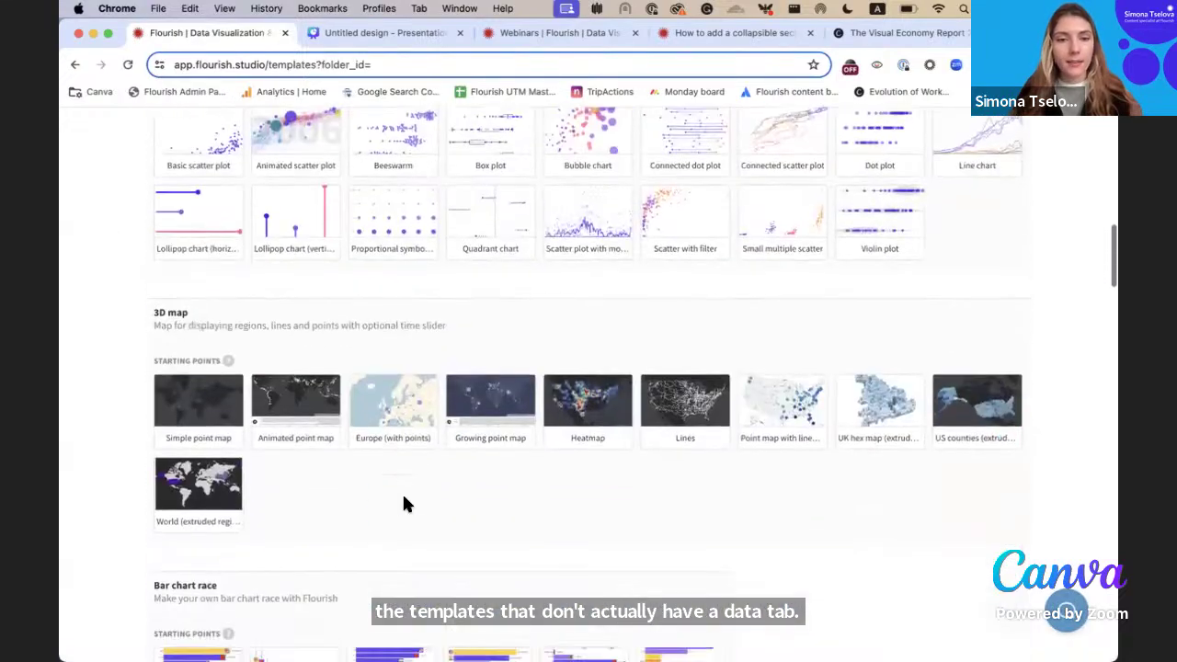
{"action": "scroll", "coordinate": [407, 504], "scroll_direction": "down", "scroll_amount": 20}
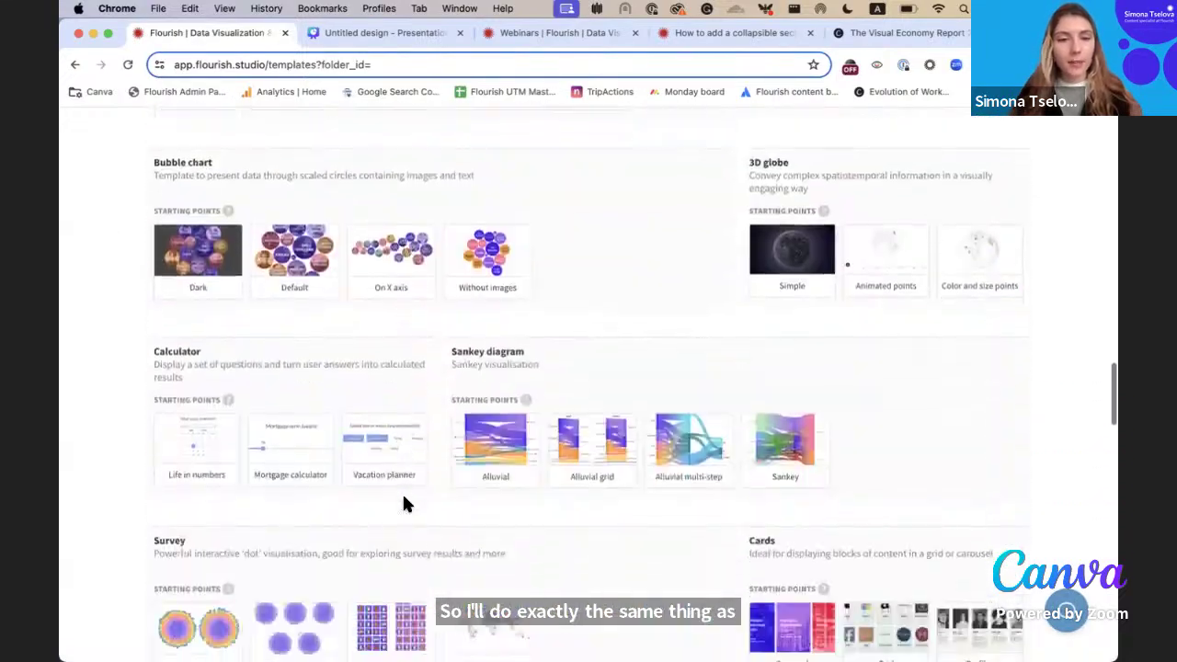
{"action": "scroll", "coordinate": [408, 505], "scroll_direction": "down", "scroll_amount": 10}
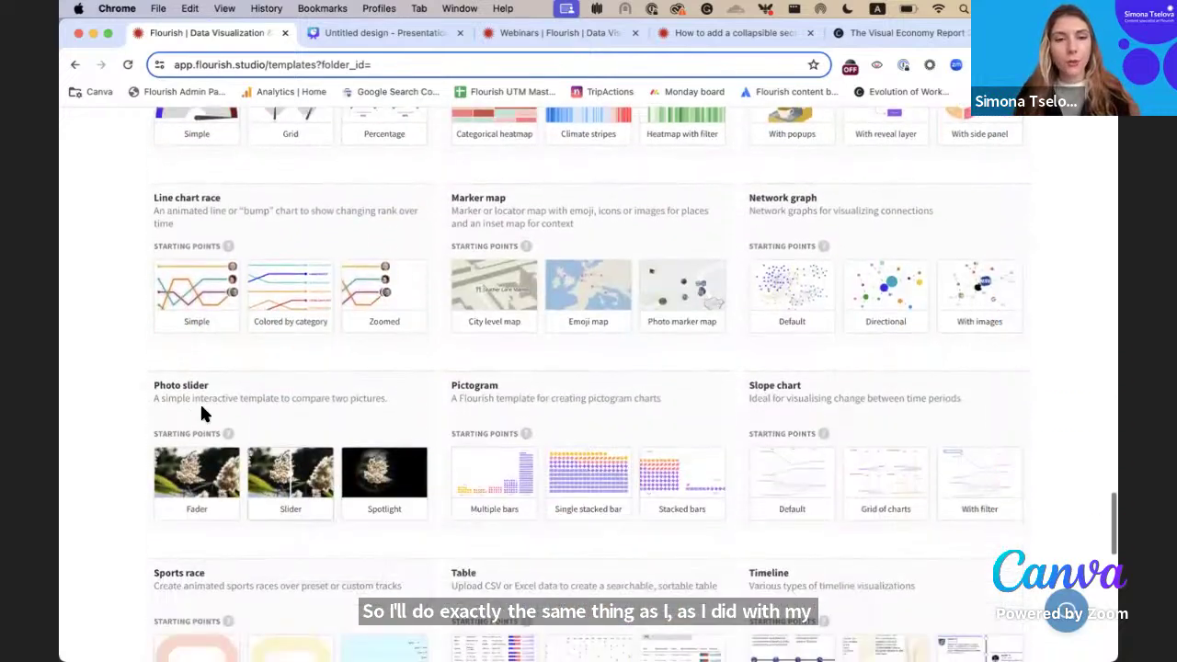
{"action": "left_click", "coordinate": [196, 479]}
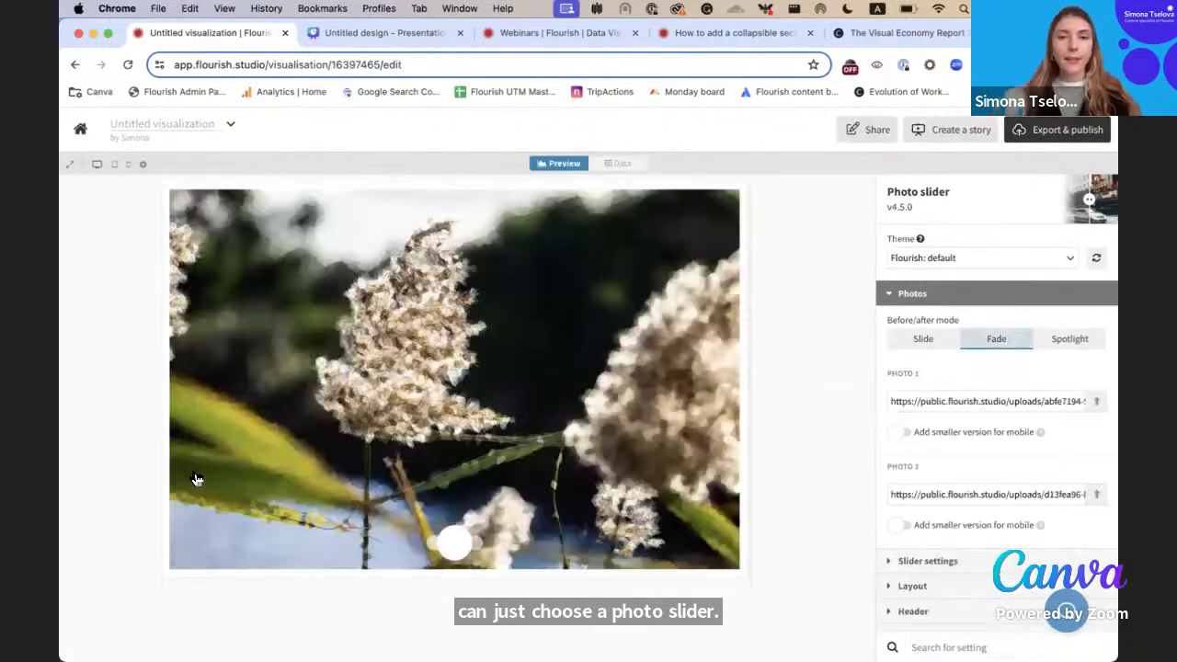
Try the fade handle and the Spotlight mode, and set the photo slider's before/after mode to Slide
{"action": "mouse_move", "coordinate": [451, 546]}
{"action": "left_mouse_down"}
{"action": "mouse_move", "coordinate": [411, 554]}
{"action": "mouse_move", "coordinate": [491, 549]}
{"action": "mouse_move", "coordinate": [429, 545]}
{"action": "mouse_move", "coordinate": [457, 545]}
{"action": "left_mouse_up"}
{"action": "left_click", "coordinate": [913, 342]}
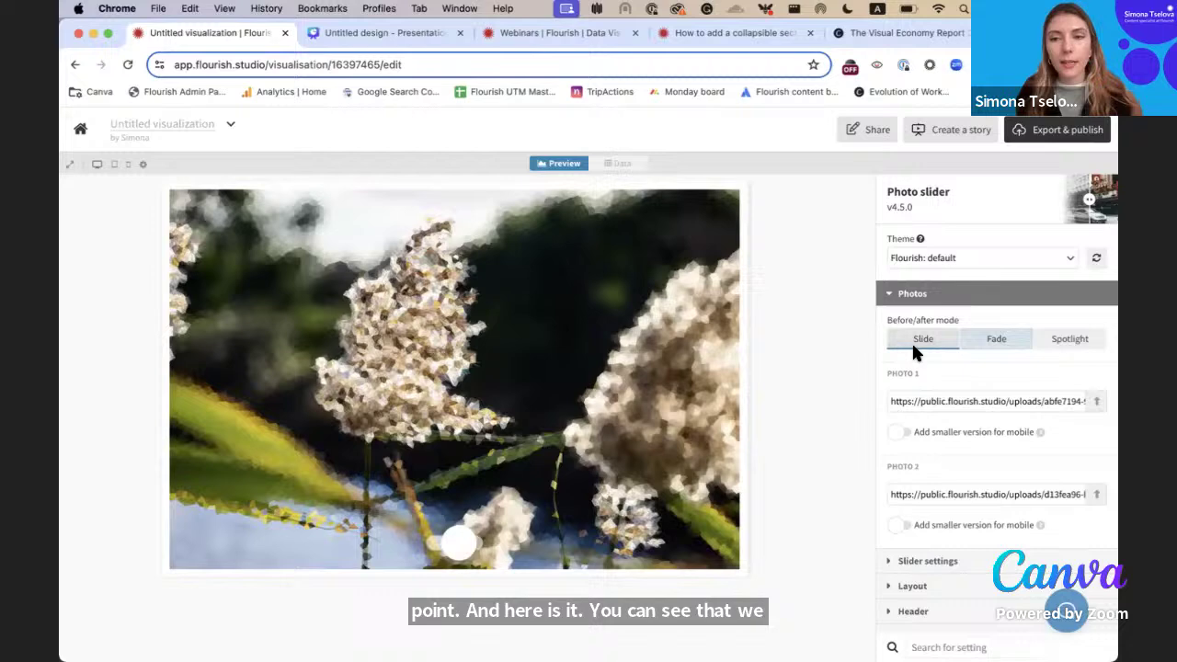
{"action": "left_click", "coordinate": [1079, 340]}
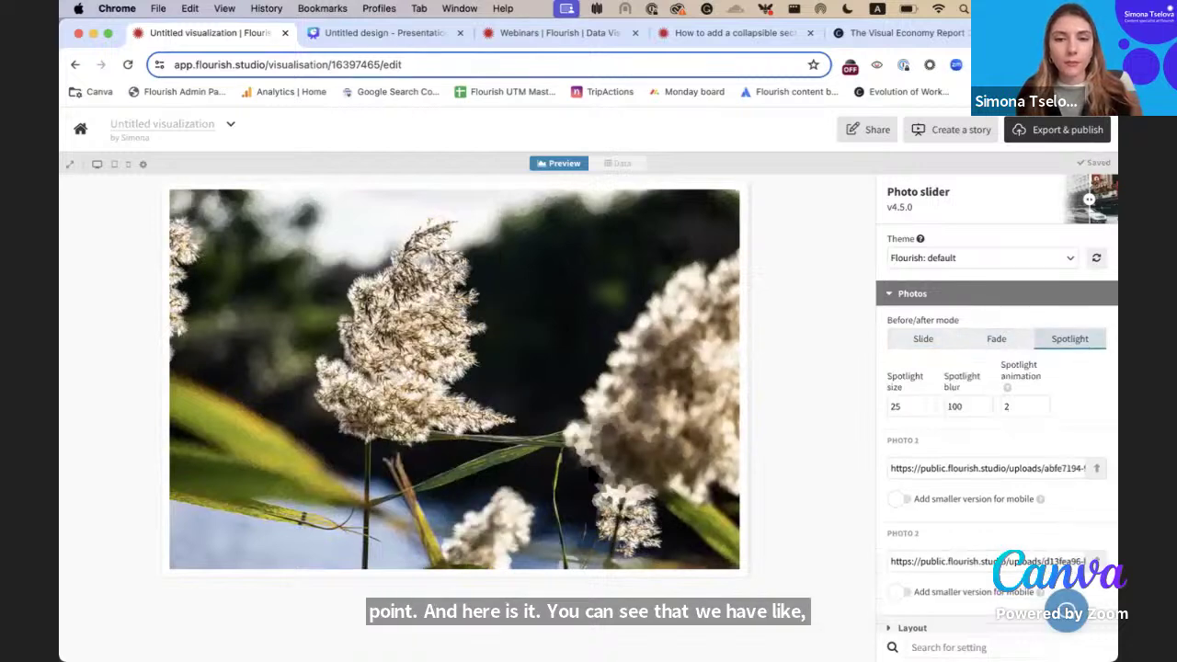
{"action": "left_click", "coordinate": [910, 343]}
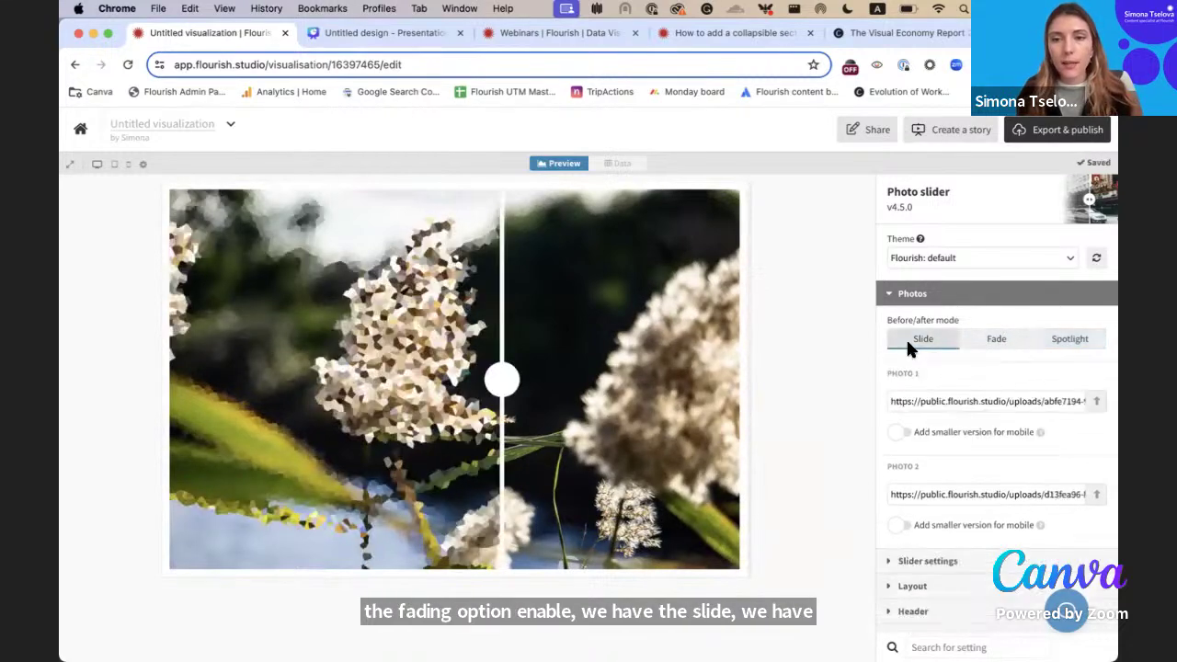
{"action": "scroll", "coordinate": [623, 163], "scroll_direction": "up", "scroll_amount": 3}
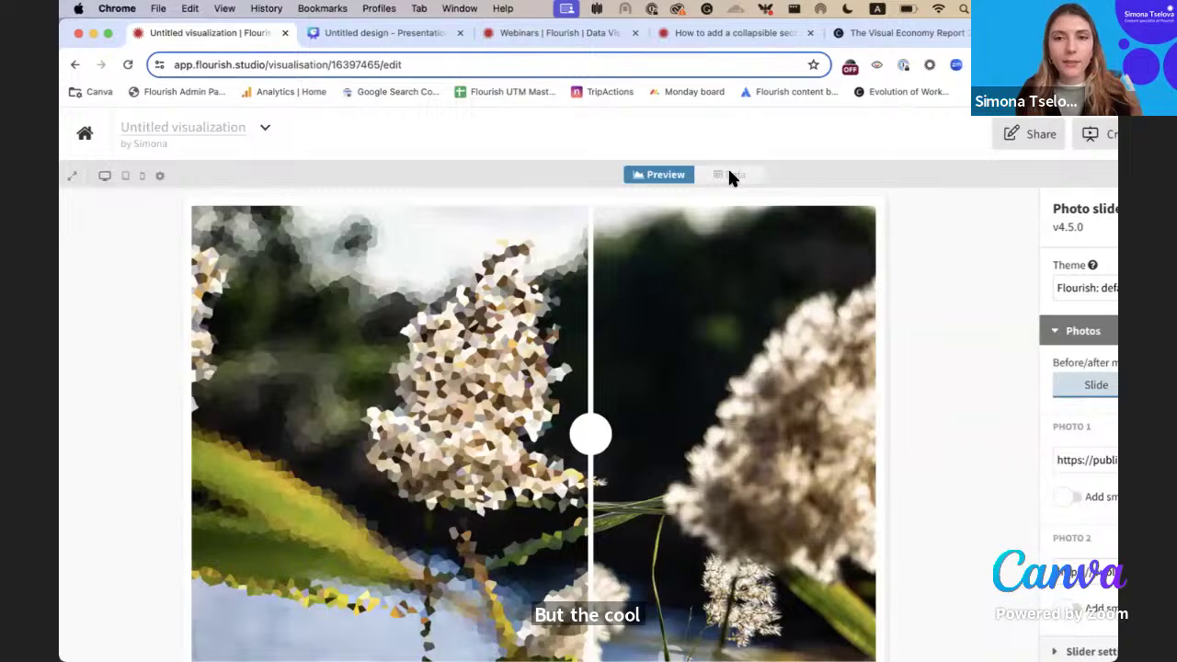
{"action": "scroll", "coordinate": [728, 166], "scroll_direction": "down", "scroll_amount": 3}
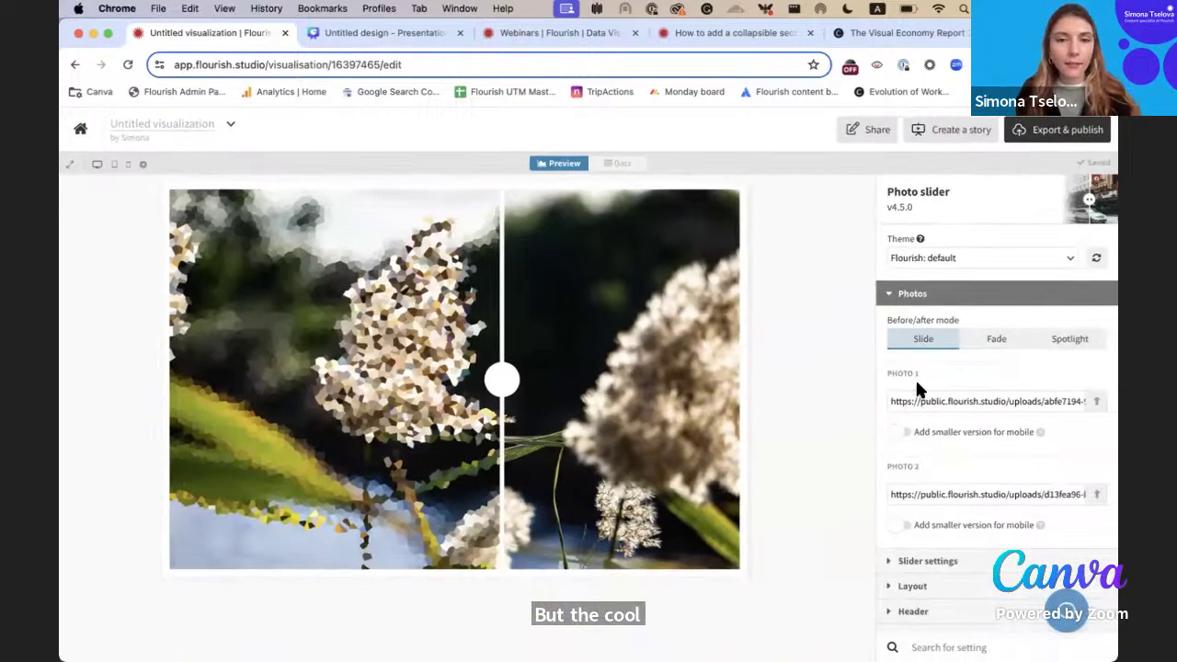
Review the slider handle and slider line settings, and return to the photo settings
{"action": "scroll", "coordinate": [916, 384], "scroll_direction": "down", "scroll_amount": 1}
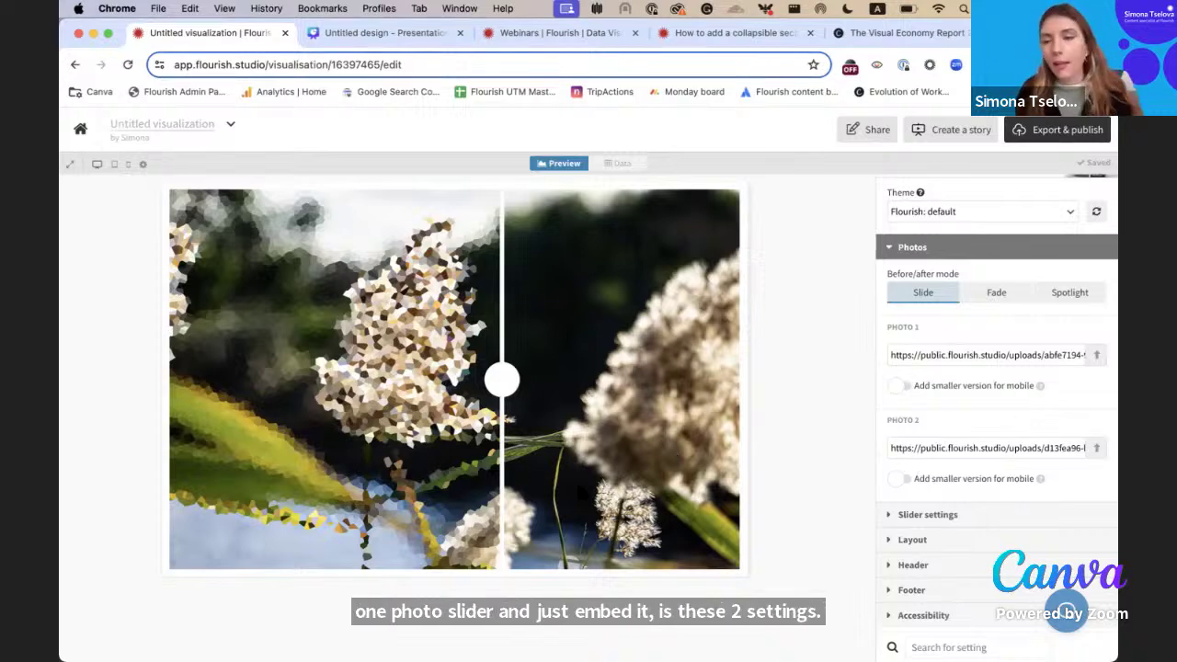
{"action": "left_click", "coordinate": [965, 517]}
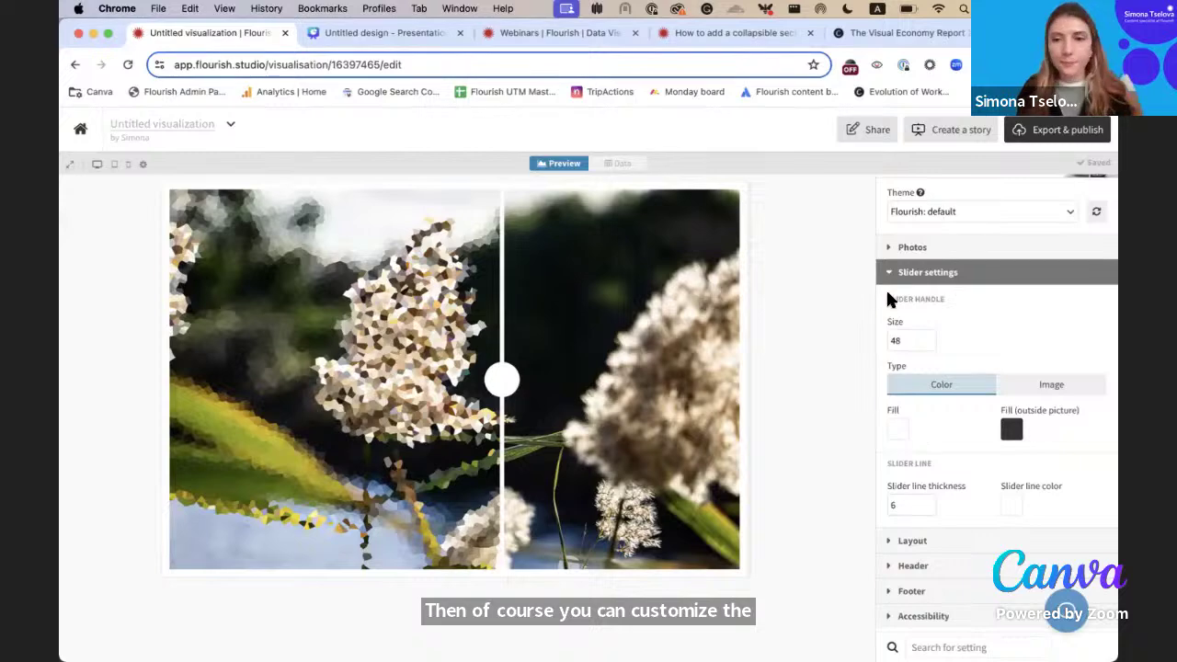
{"action": "left_click", "coordinate": [891, 250]}
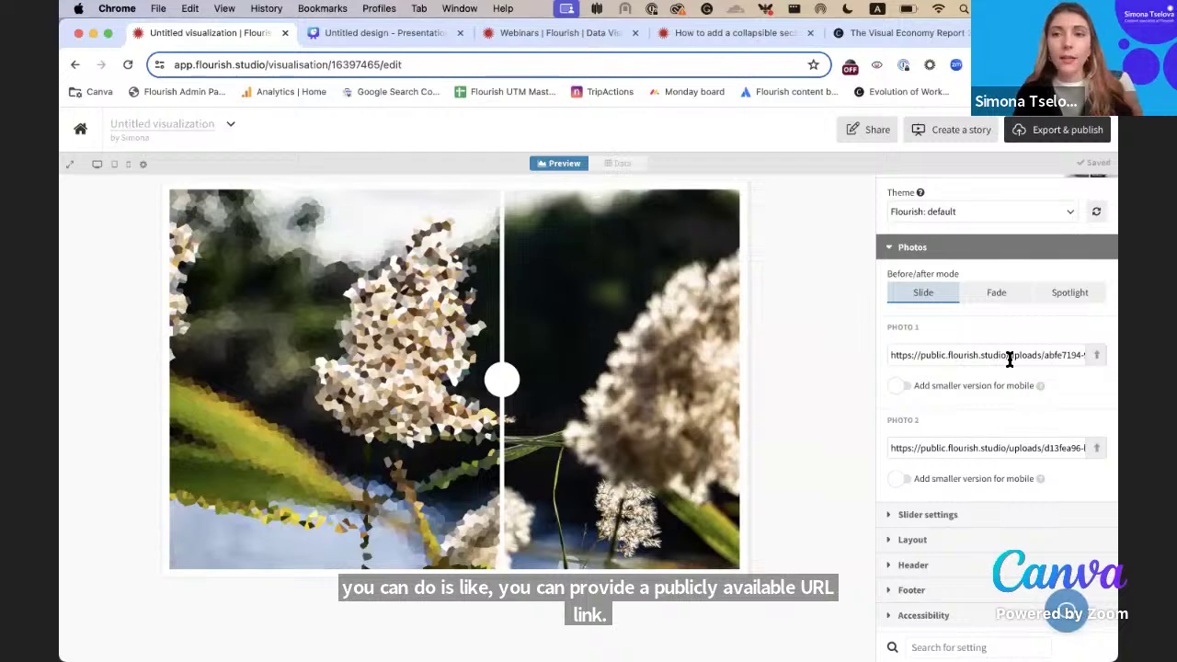
Upload winter.jpg from the Webinar folder as Photo 1 of the slider
{"action": "left_click", "coordinate": [1094, 358]}
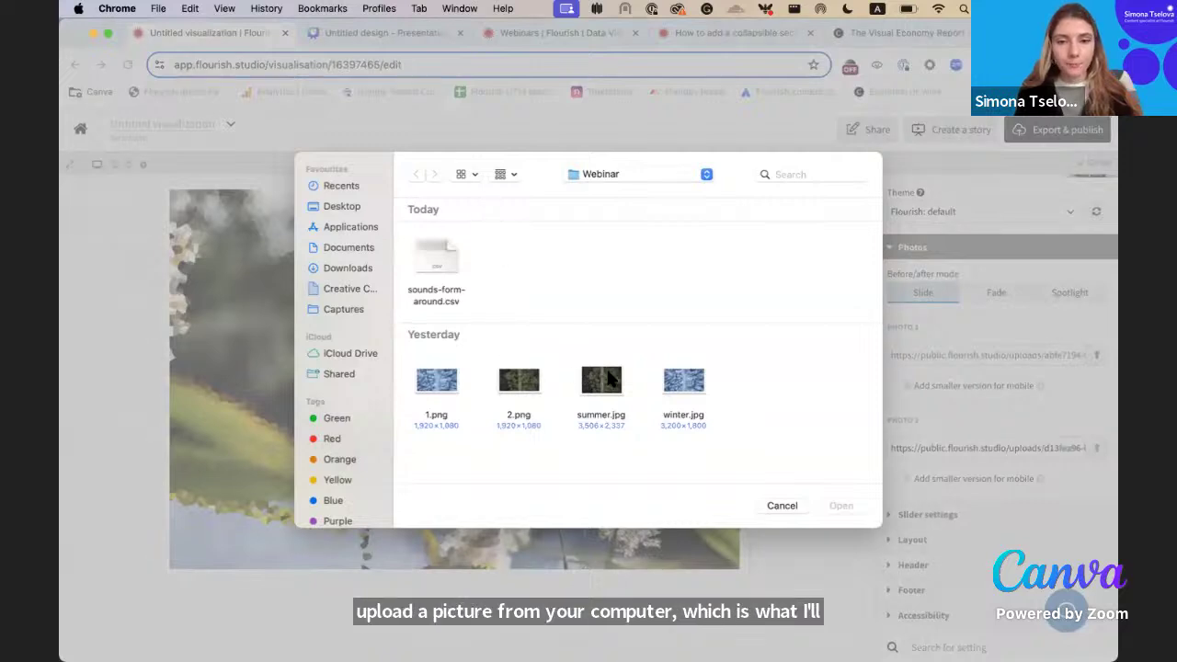
{"action": "left_click", "coordinate": [688, 384]}
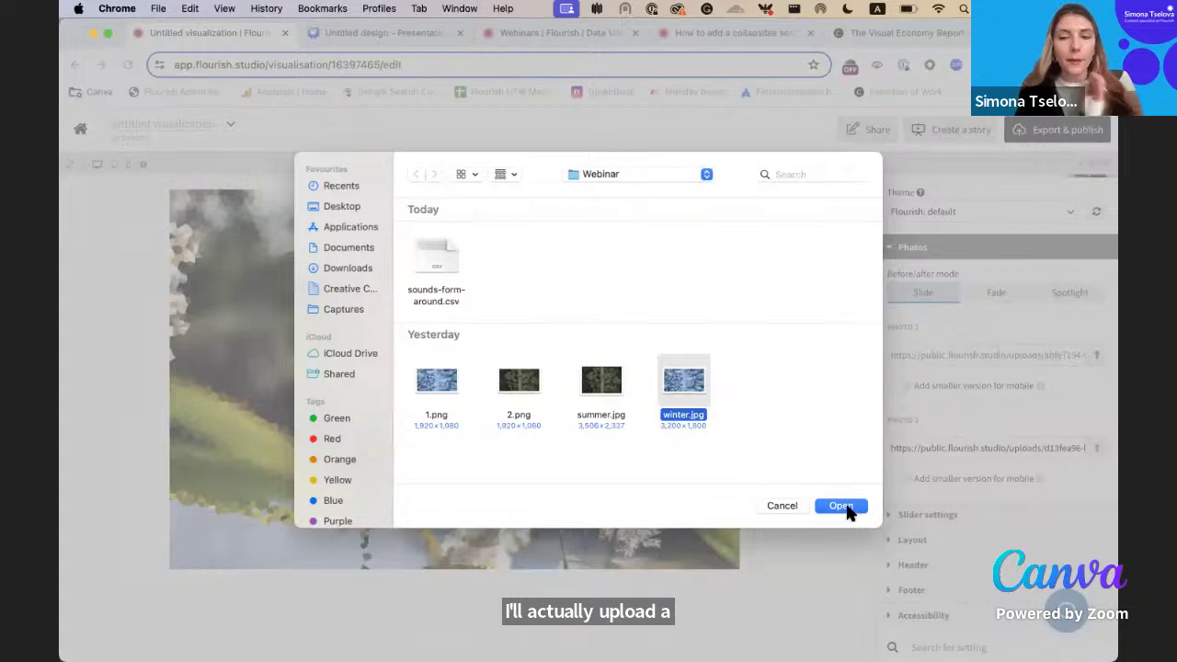
{"action": "left_click", "coordinate": [842, 507]}
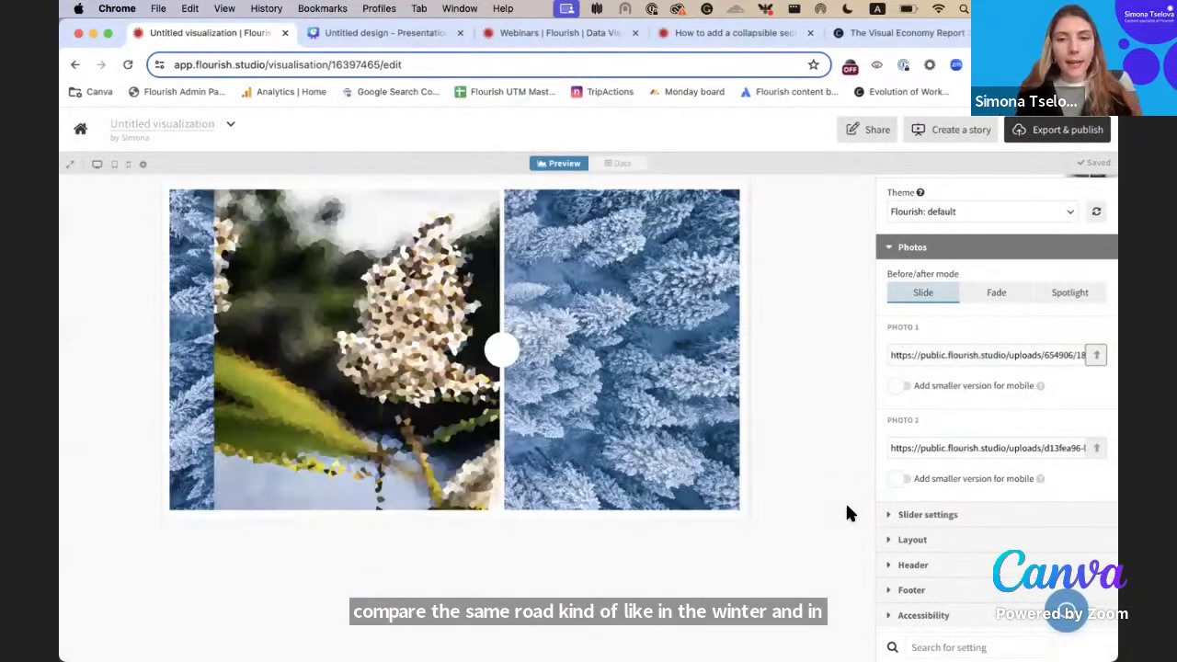
Upload summer.jpg from the Webinar folder as Photo 2 and move the slider handle to compare both photos
{"action": "left_click", "coordinate": [1096, 448]}
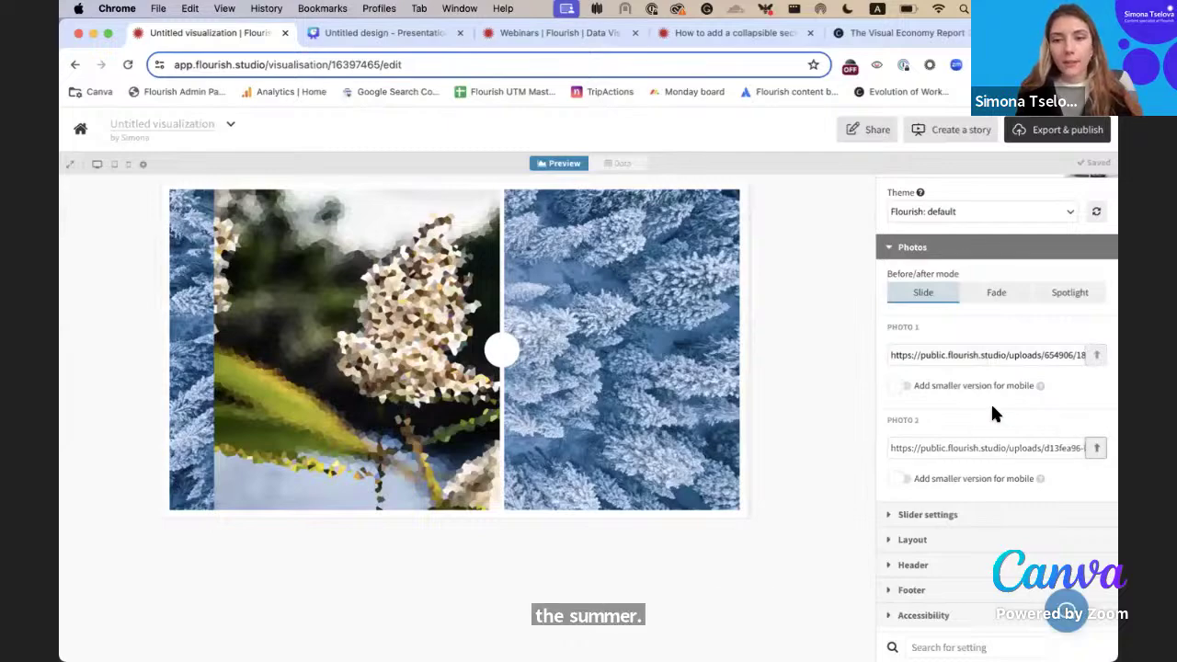
{"action": "left_click", "coordinate": [604, 387]}
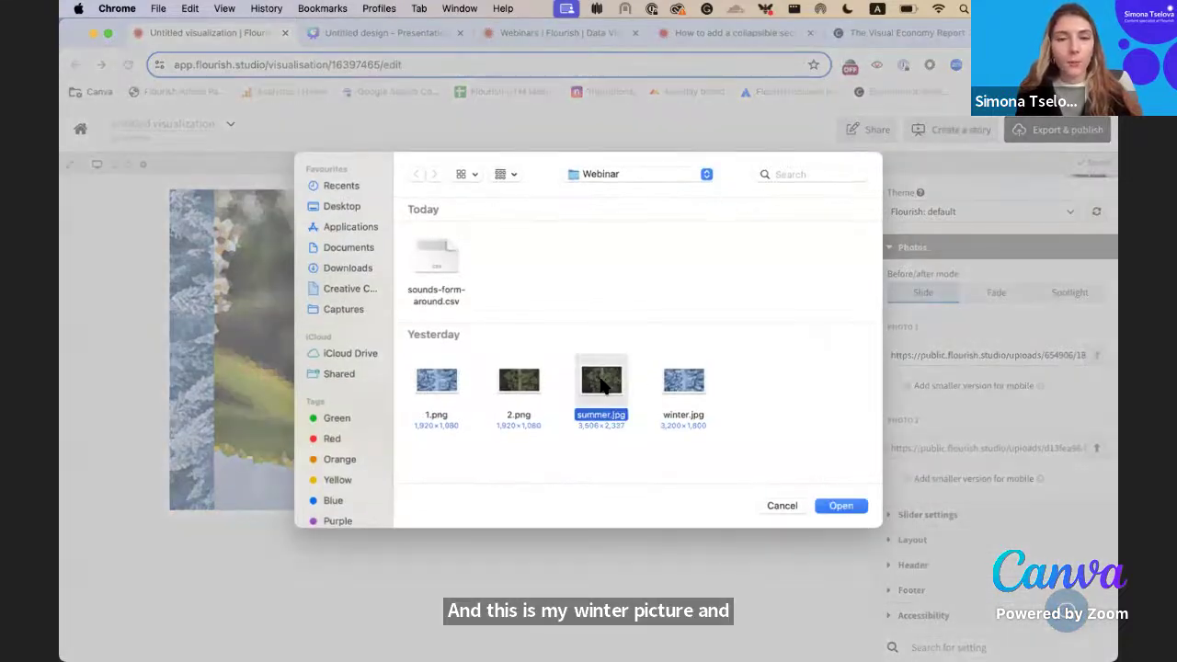
{"action": "left_click", "coordinate": [841, 506]}
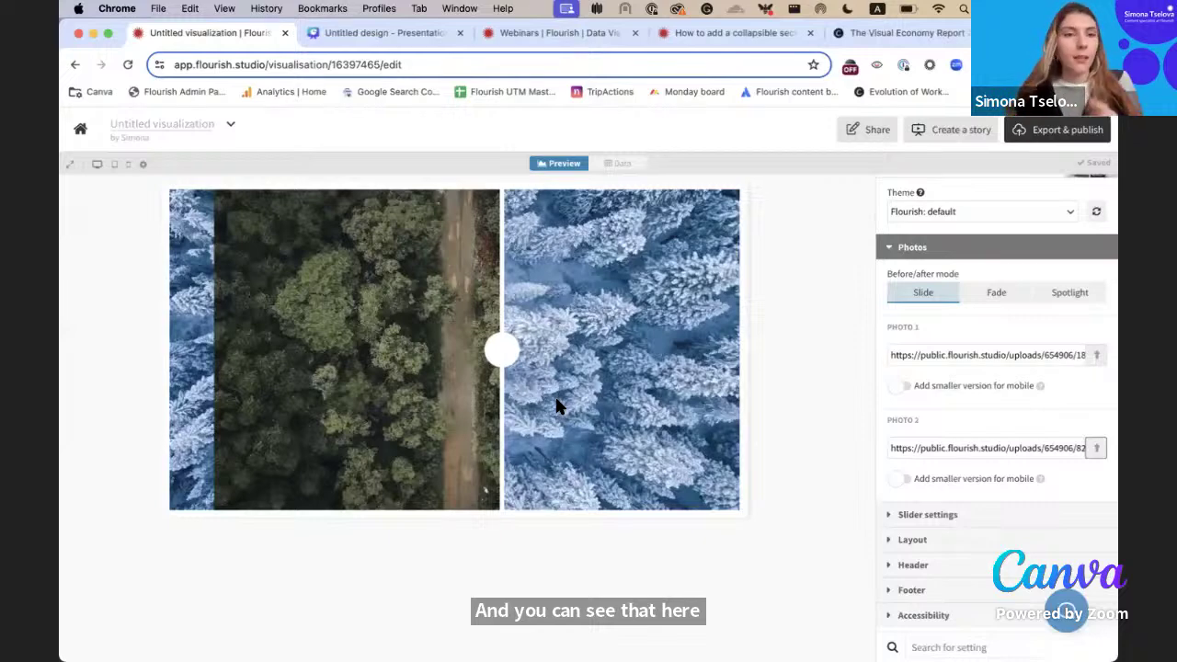
{"action": "left_click_drag", "start_coordinate": [499, 350], "coordinate": [721, 351]}
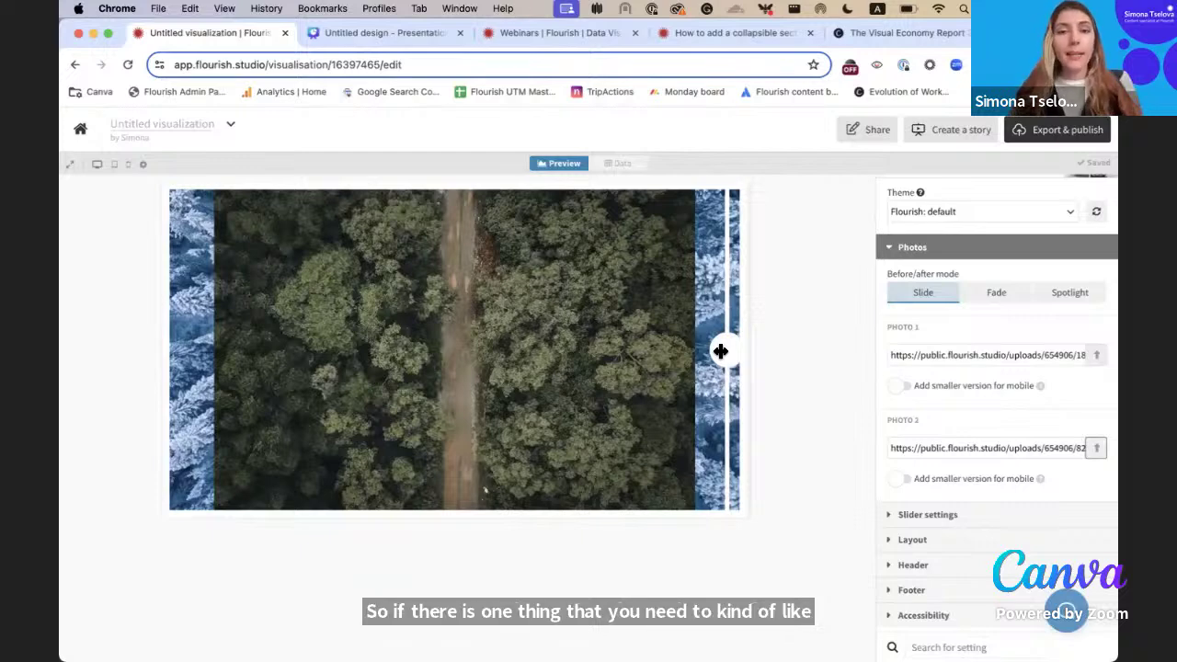
{"action": "left_click_drag", "start_coordinate": [720, 350], "coordinate": [683, 368]}
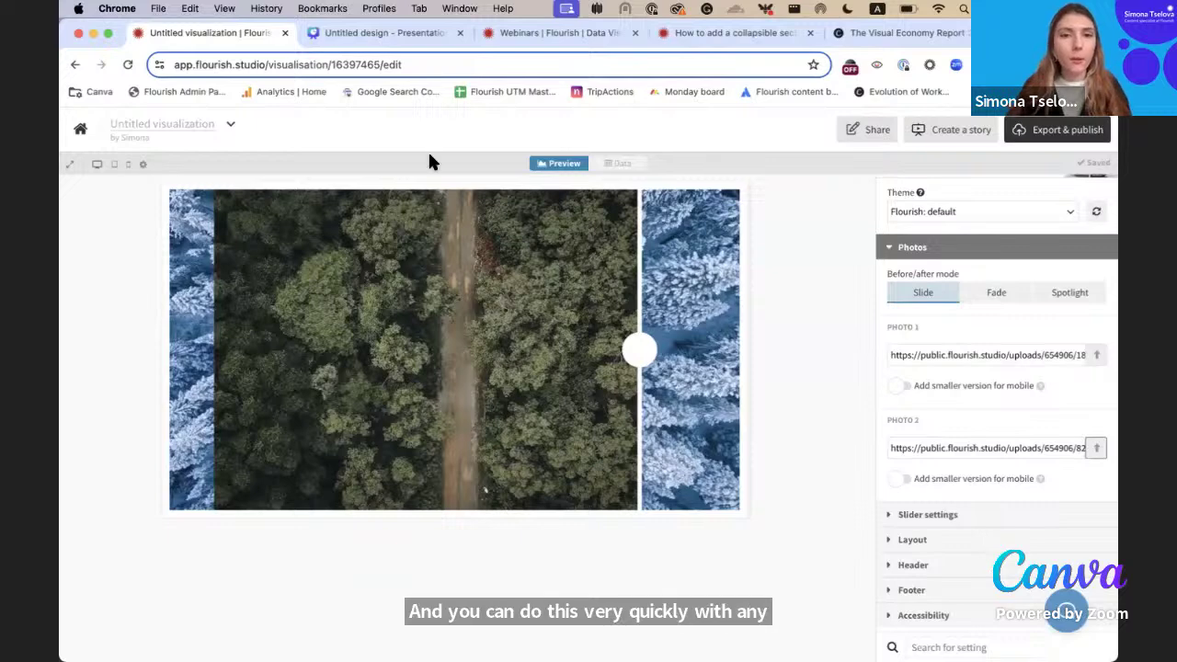
Switch to the untitled Canva presentation and upload summer.jpg and winter.jpg from the Webinar folder
{"action": "left_click", "coordinate": [389, 31]}
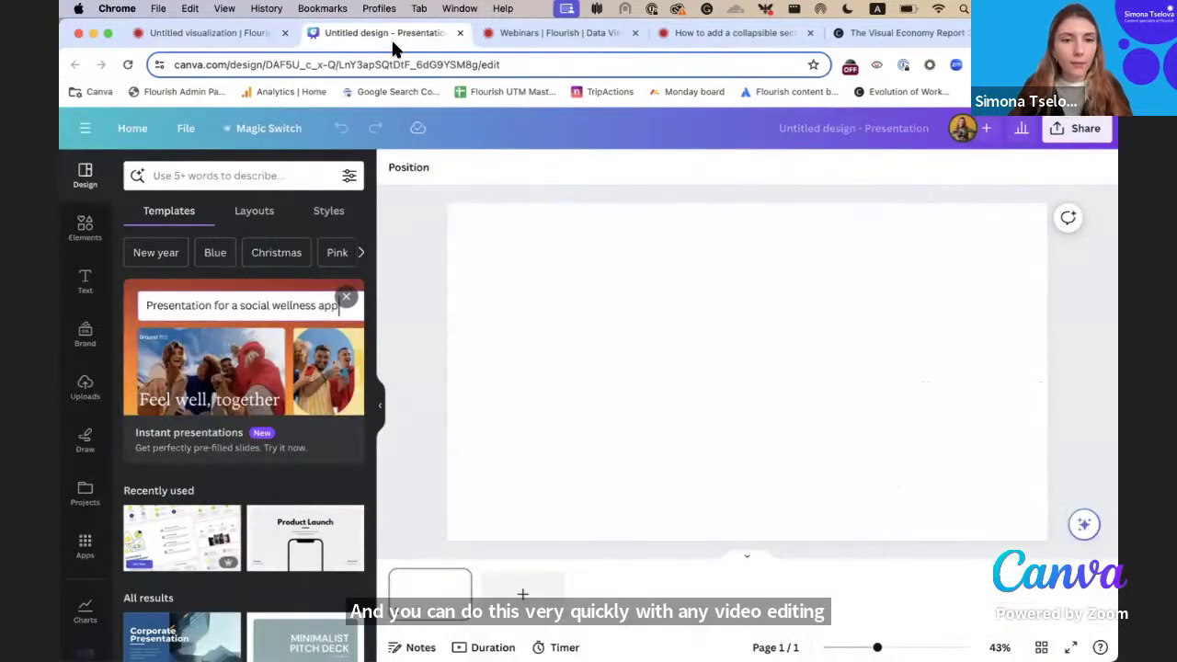
{"action": "left_click", "coordinate": [85, 388]}
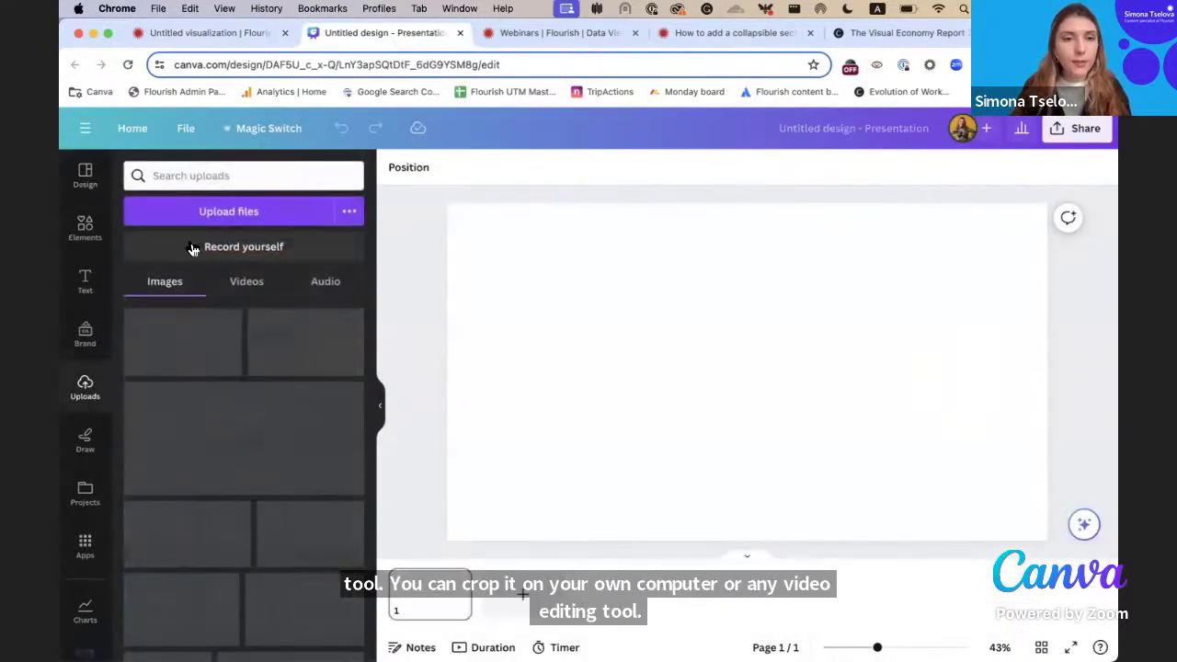
{"action": "left_click", "coordinate": [137, 214]}
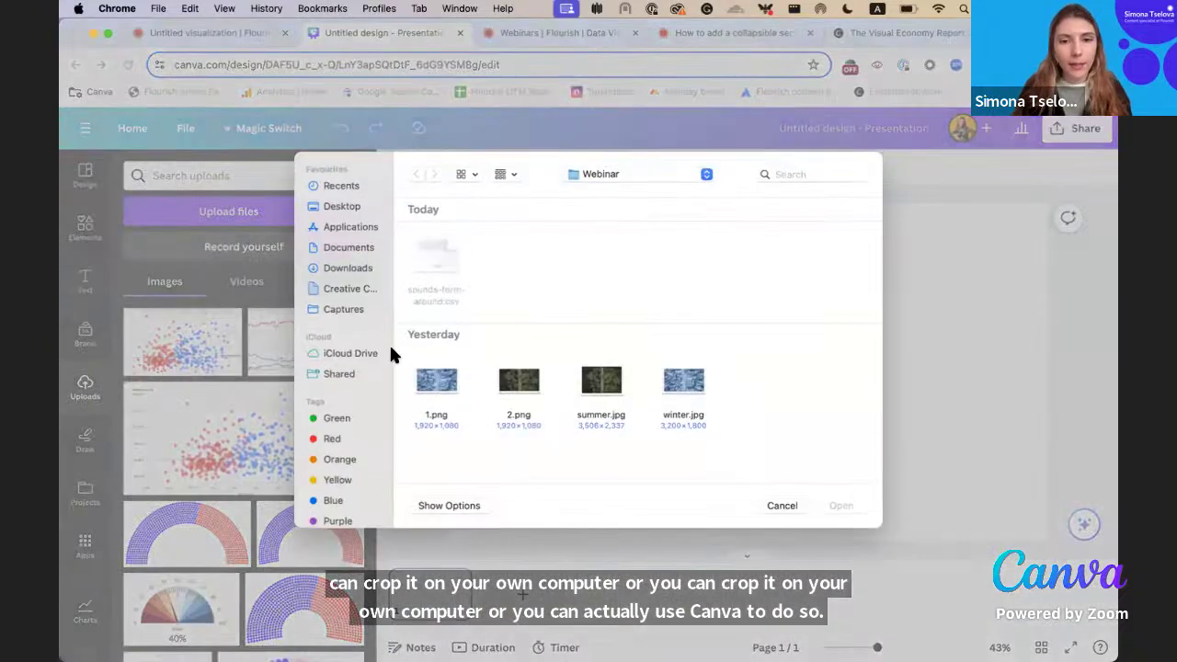
{"action": "left_click", "coordinate": [619, 391]}
{"action": "left_click", "coordinate": [691, 387], "text": "super"}
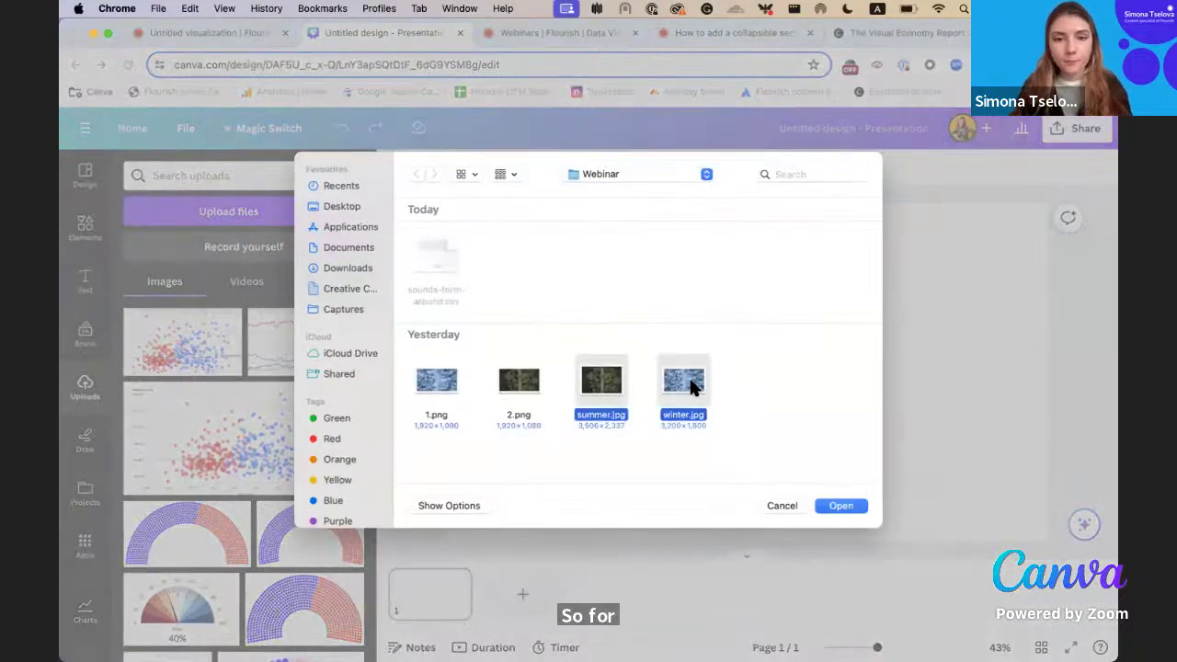
{"action": "left_click", "coordinate": [830, 507]}
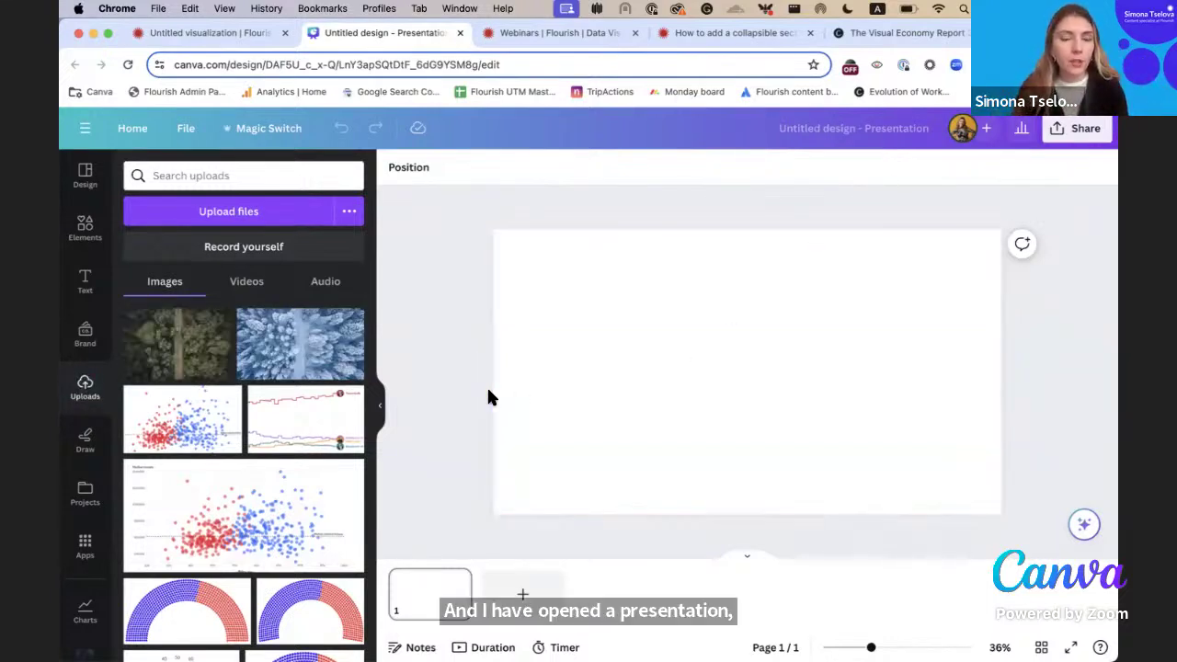
Place the winter forest photo on page 1 and enlarge it from the page corner to fill the whole page
{"action": "left_click", "coordinate": [278, 354]}
{"action": "left_click_drag", "start_coordinate": [746, 363], "coordinate": [682, 327]}
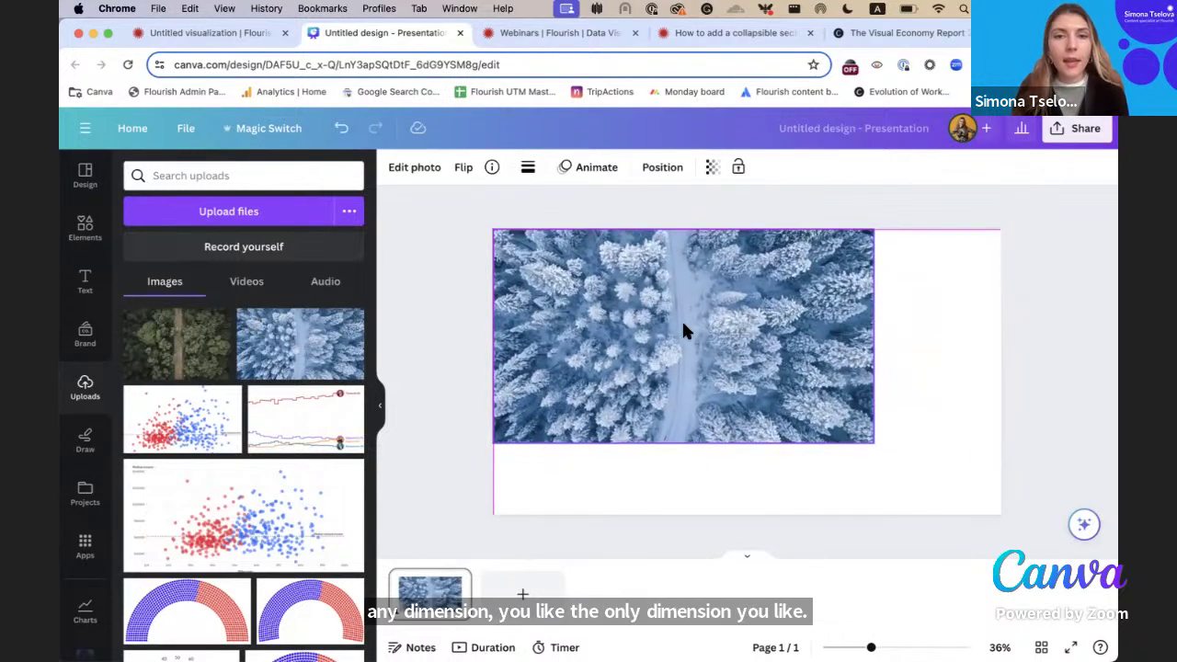
{"action": "left_click_drag", "start_coordinate": [873, 443], "coordinate": [1009, 507]}
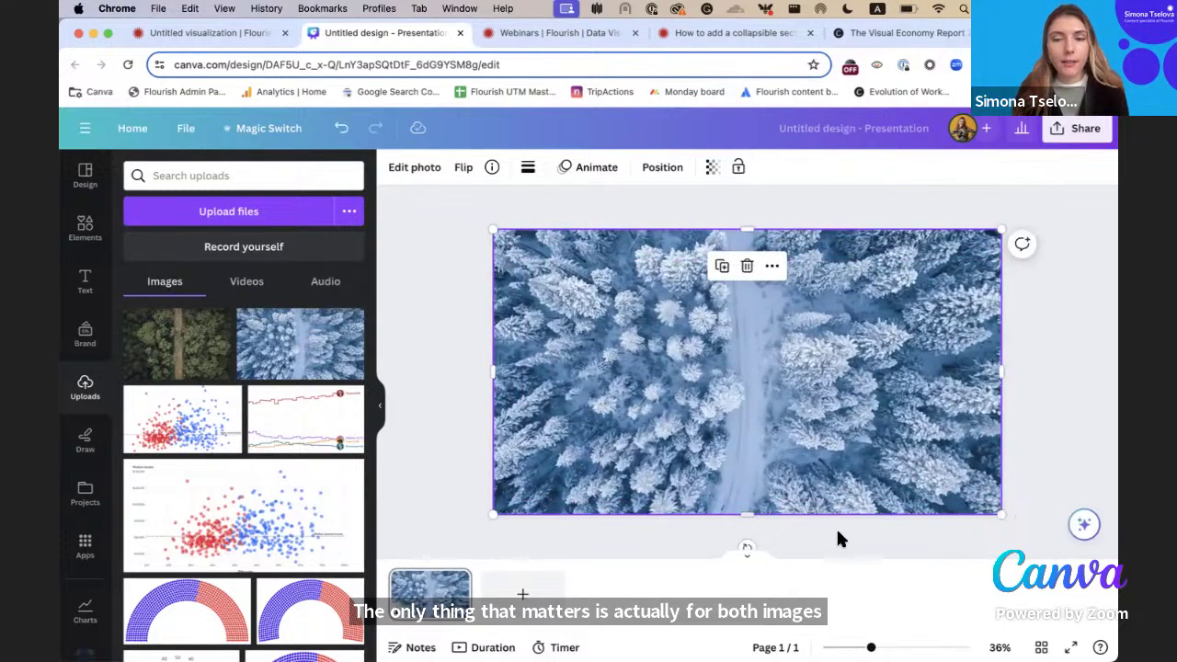
{"action": "left_click", "coordinate": [1071, 417]}
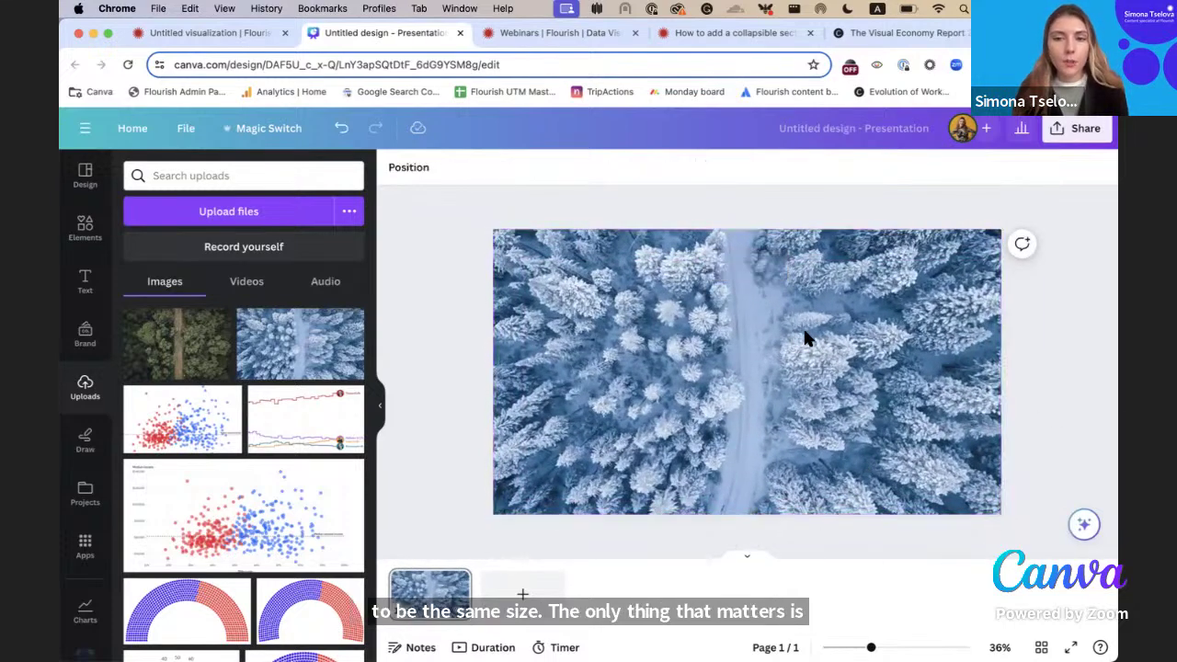
Add a second page, place the summer forest photo on it and stretch it to fill the whole page
{"action": "left_click", "coordinate": [517, 600]}
{"action": "left_click", "coordinate": [177, 343]}
{"action": "left_click_drag", "start_coordinate": [699, 372], "coordinate": [649, 337]}
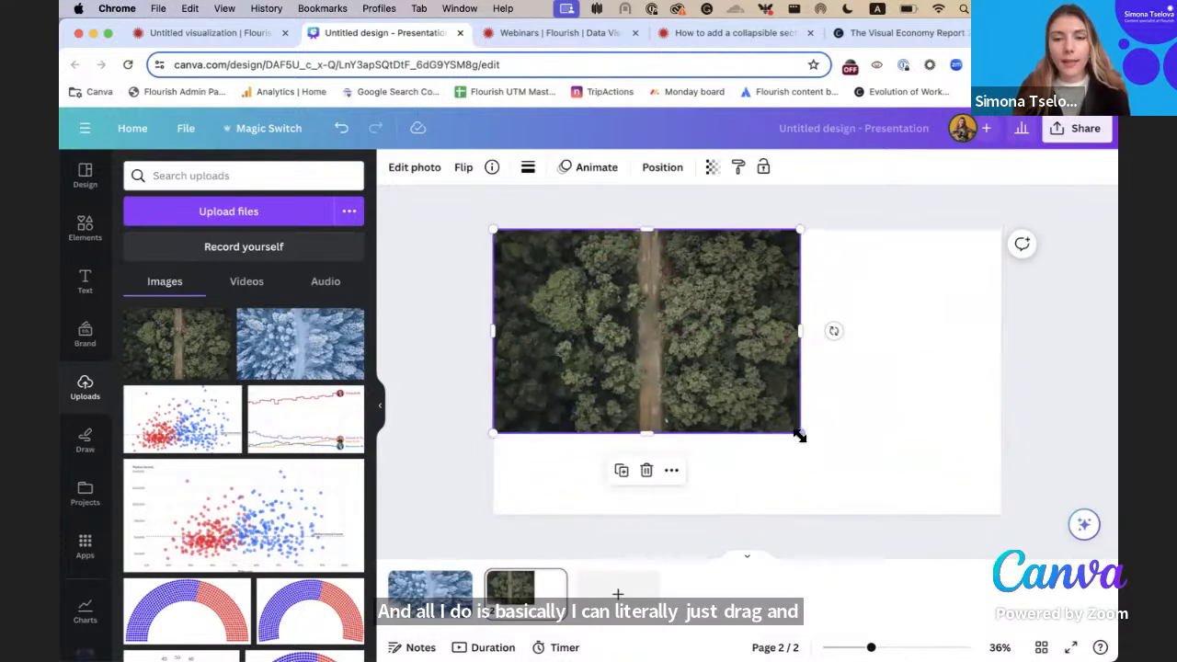
{"action": "left_click_drag", "start_coordinate": [799, 435], "coordinate": [924, 513]}
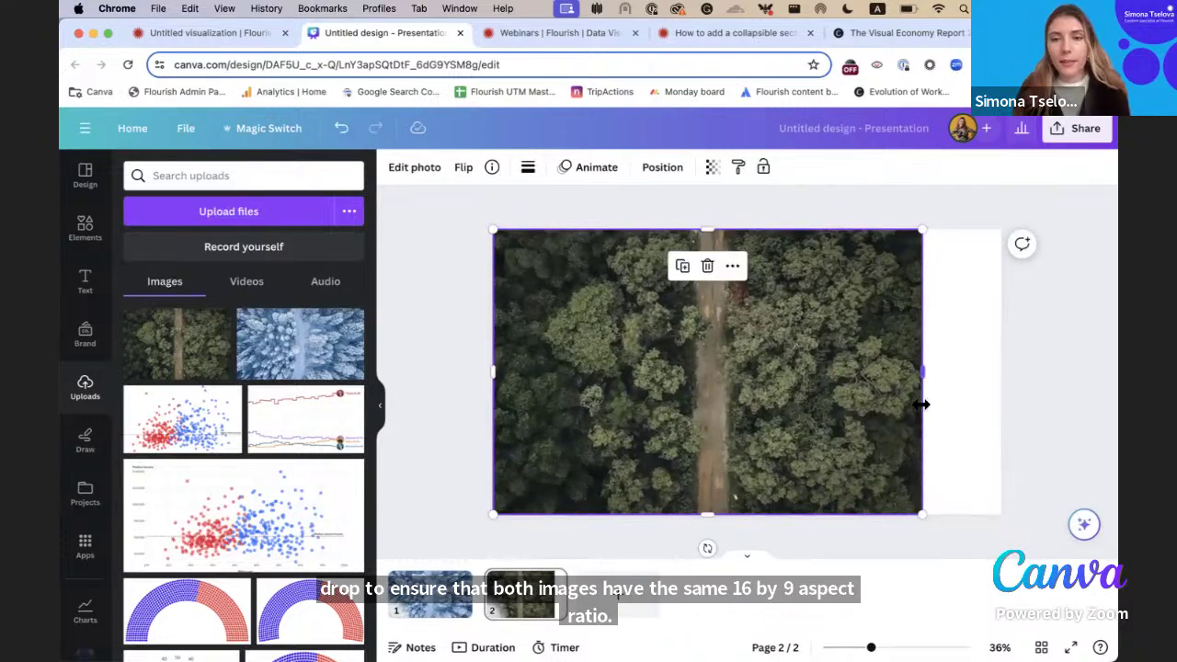
{"action": "left_click_drag", "start_coordinate": [922, 404], "coordinate": [1001, 415]}
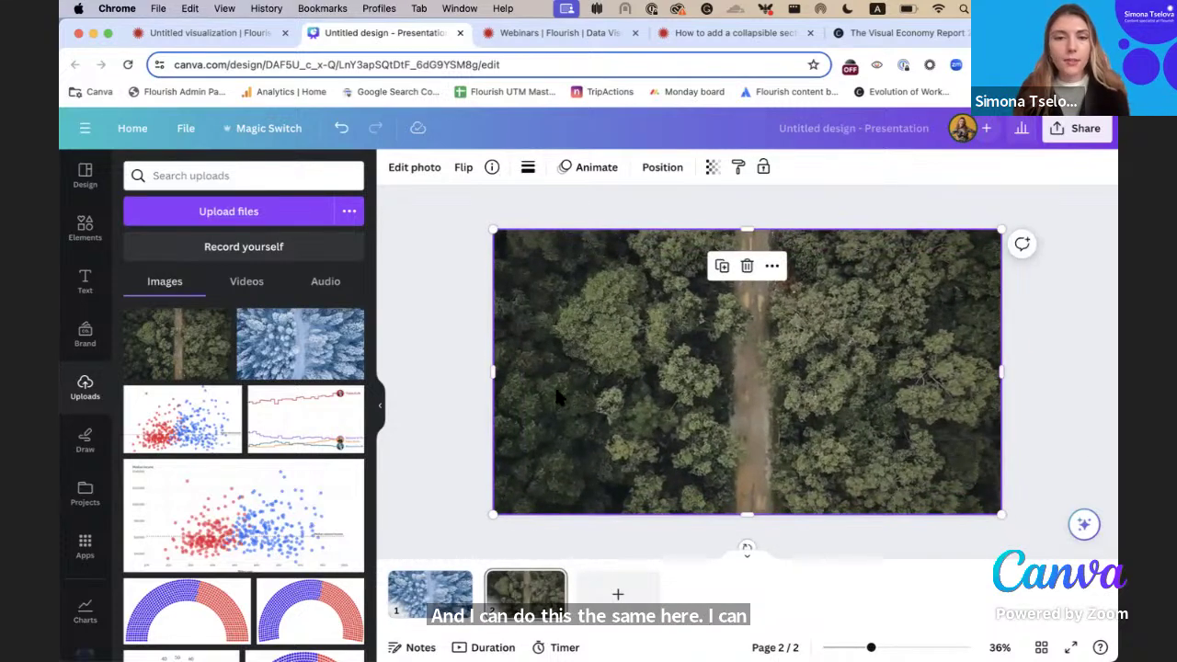
Inspect the crop of the summer photo on page 2 and leave the crop view
{"action": "left_click", "coordinate": [448, 401]}
{"action": "double_click", "coordinate": [738, 390]}
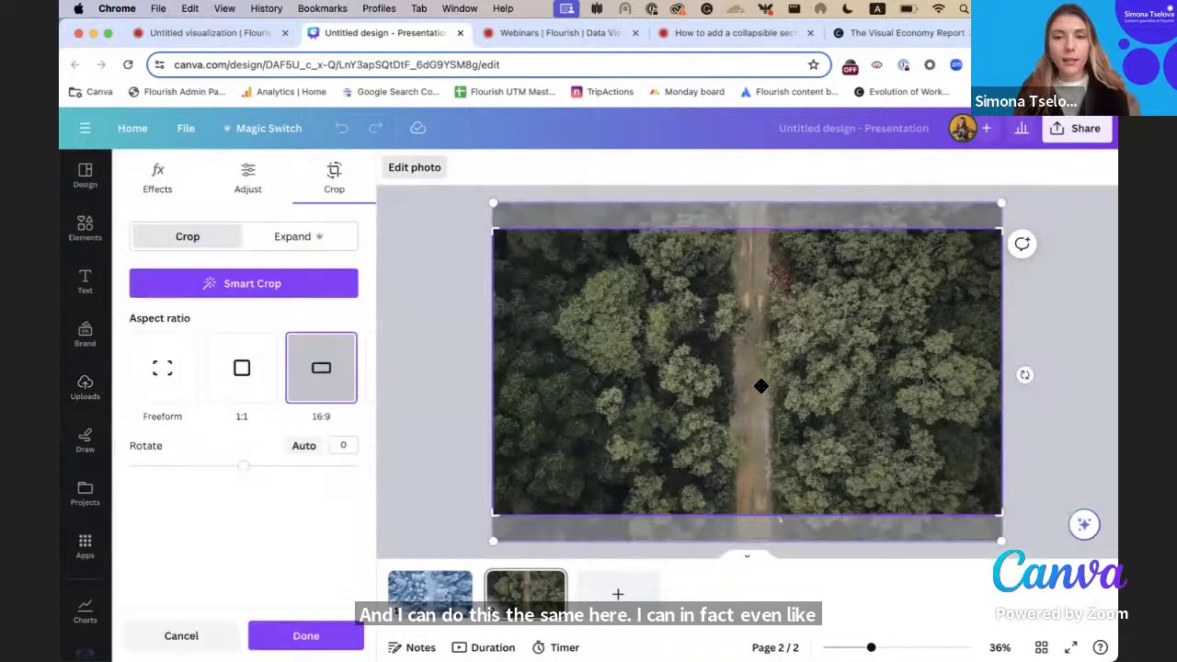
{"action": "left_click", "coordinate": [1039, 371]}
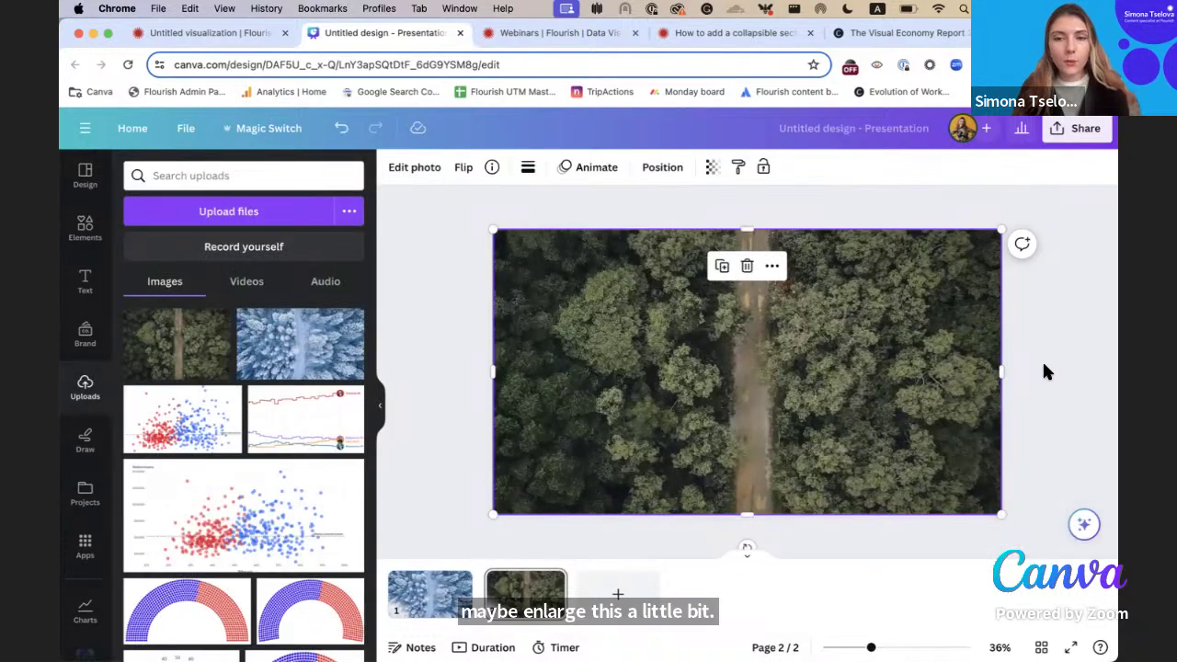
Compare the road's alignment in the winter photo on page 1 and the summer photo on page 2, and collapse the uploads list
{"action": "left_click", "coordinate": [426, 585]}
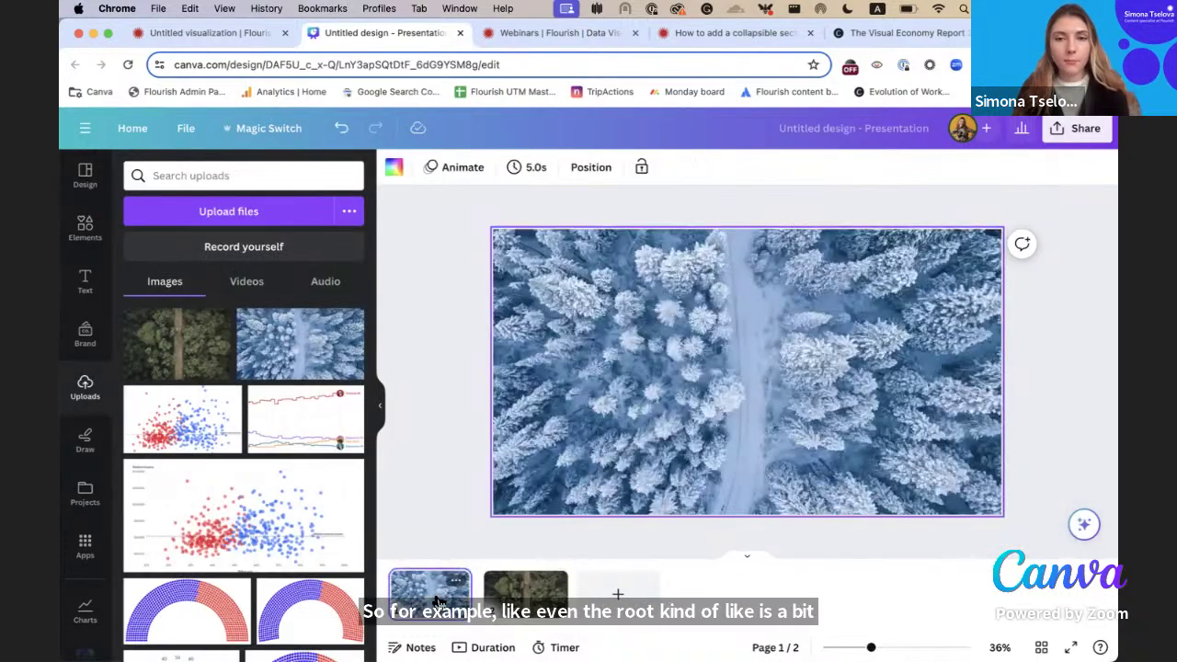
{"action": "left_click", "coordinate": [527, 602]}
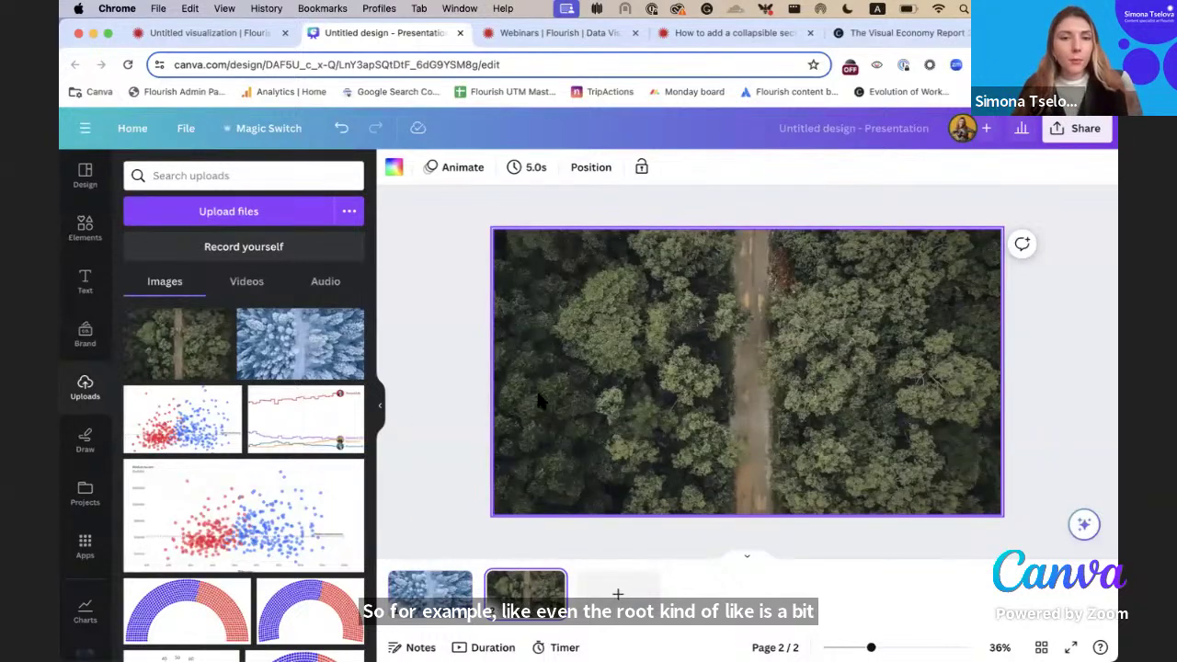
{"action": "left_click", "coordinate": [377, 414]}
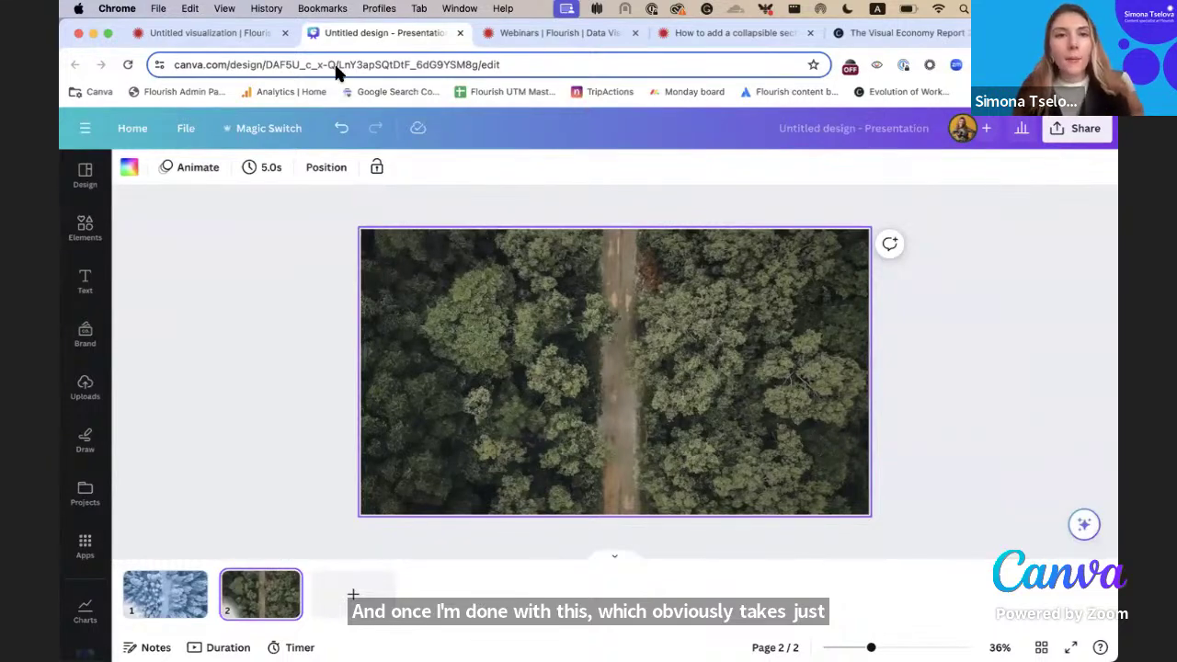
Switch to the Flourish visualization and replace photo 1 with 1.png from the Webinar folder
{"action": "left_click", "coordinate": [204, 34]}
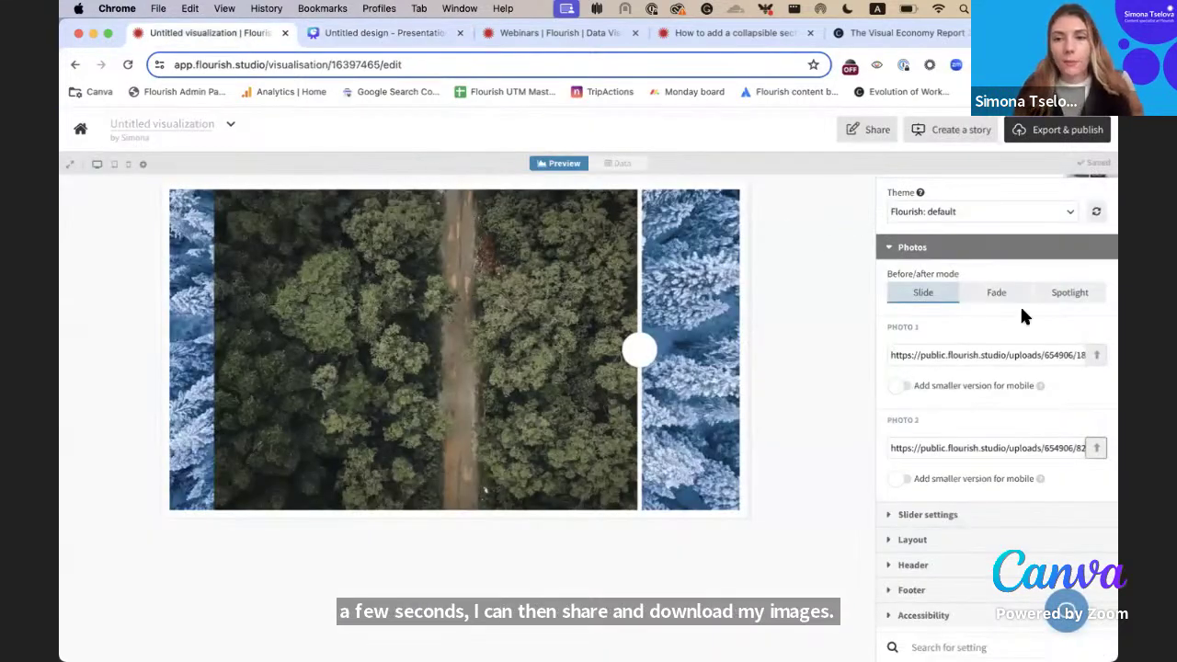
{"action": "left_click", "coordinate": [1096, 354]}
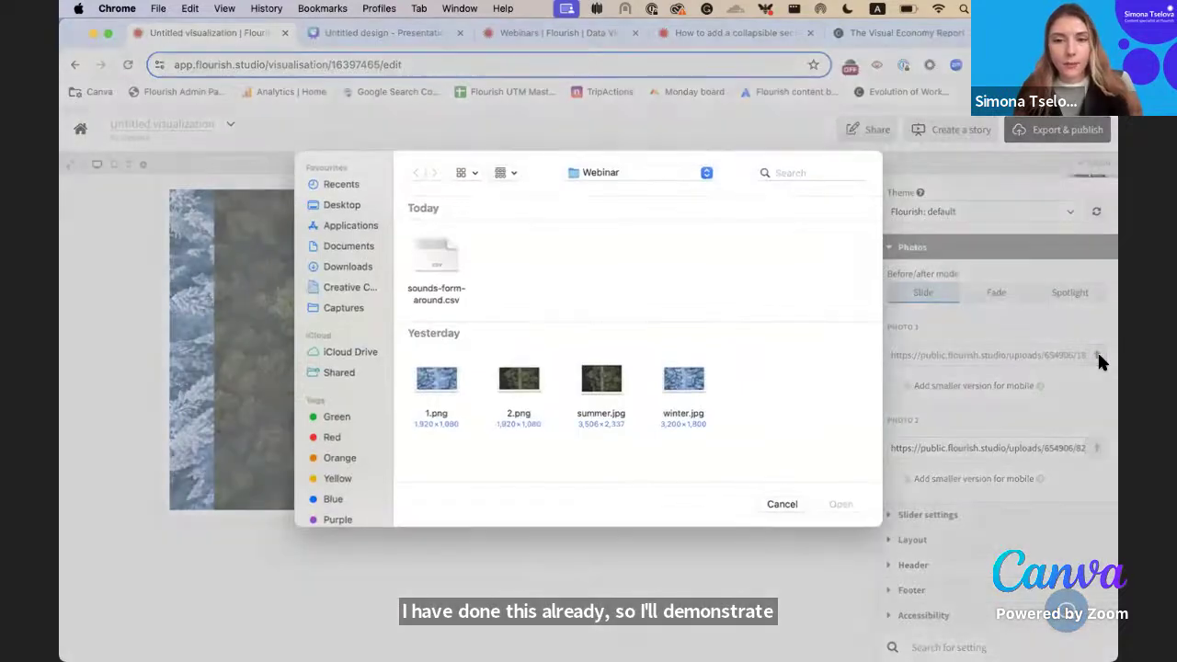
{"action": "left_click", "coordinate": [437, 387]}
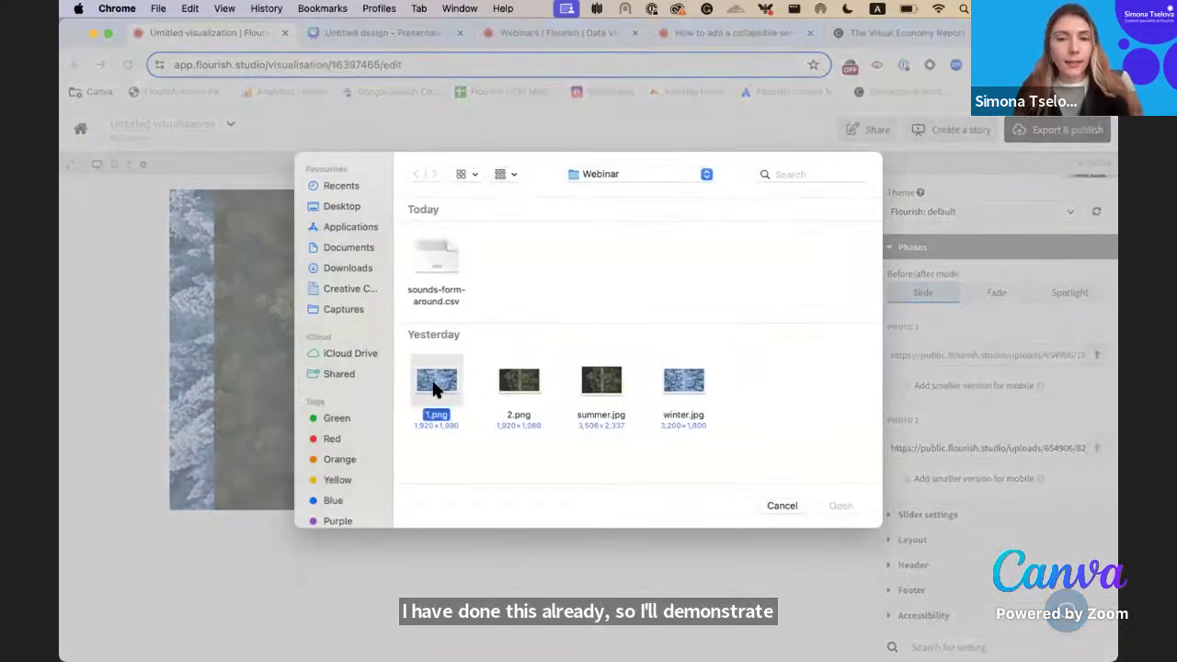
{"action": "double_click", "coordinate": [437, 386]}
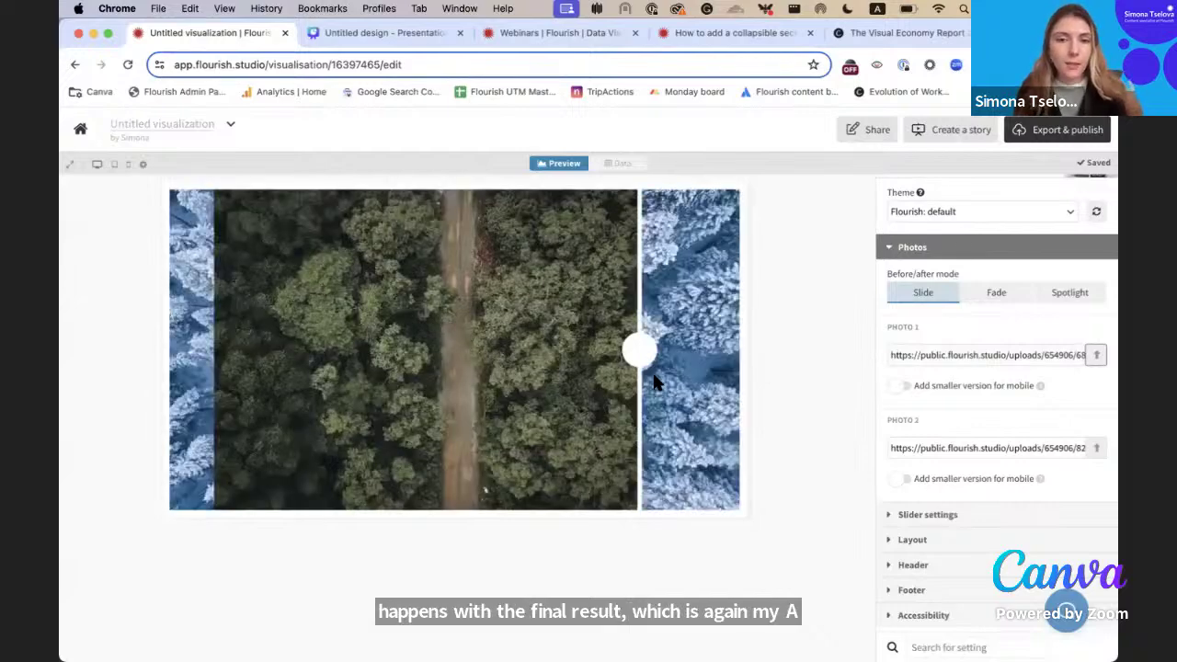
Replace photo 2 with 2.png from the Webinar folder and move the slider across the preview to compare both seasons
{"action": "left_click", "coordinate": [1096, 448]}
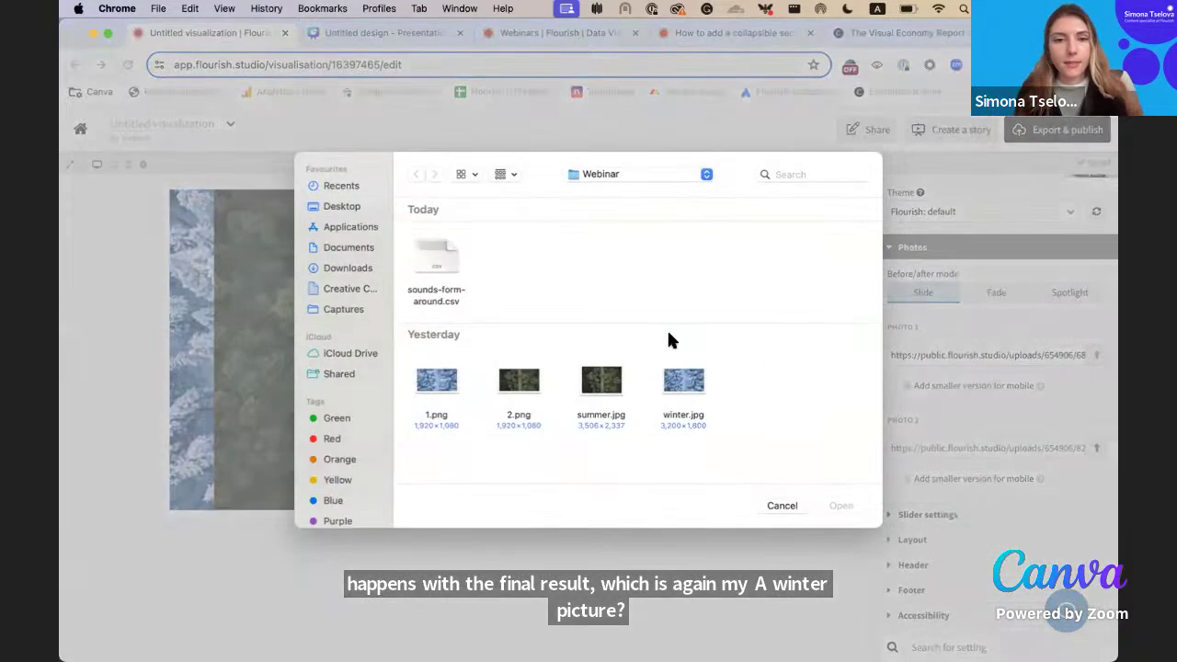
{"action": "left_click", "coordinate": [515, 393]}
{"action": "double_click", "coordinate": [515, 394]}
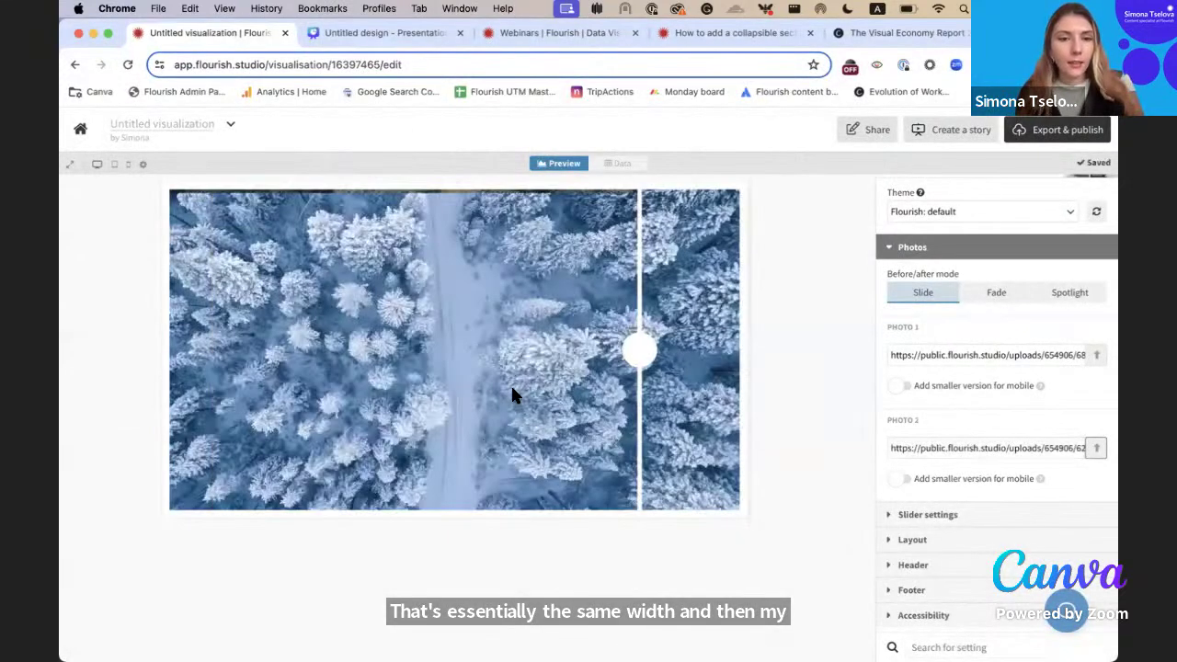
{"action": "left_click_drag", "start_coordinate": [649, 365], "coordinate": [469, 397]}
Set the before/after mode to Fade, move the fader to the winter photo and reload the page to check its initial position
{"action": "left_click", "coordinate": [979, 296]}
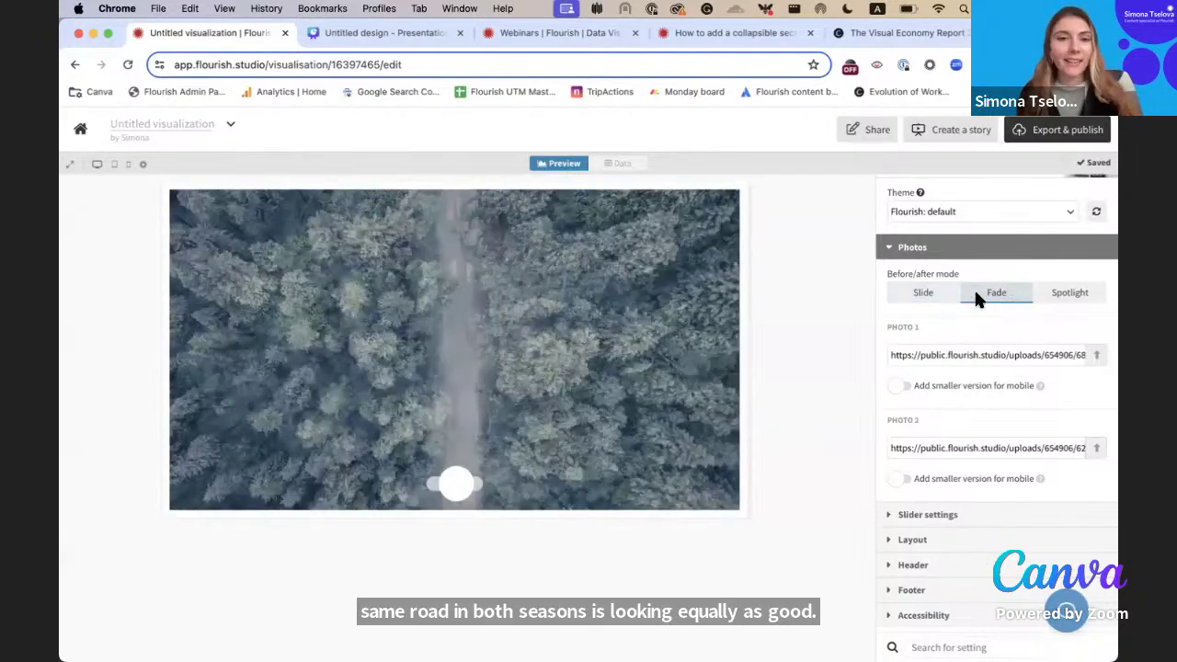
{"action": "mouse_move", "coordinate": [455, 476]}
{"action": "left_mouse_down"}
{"action": "mouse_move", "coordinate": [423, 476]}
{"action": "mouse_move", "coordinate": [481, 476]}
{"action": "mouse_move", "coordinate": [439, 475]}
{"action": "mouse_move", "coordinate": [465, 475]}
{"action": "left_mouse_up"}
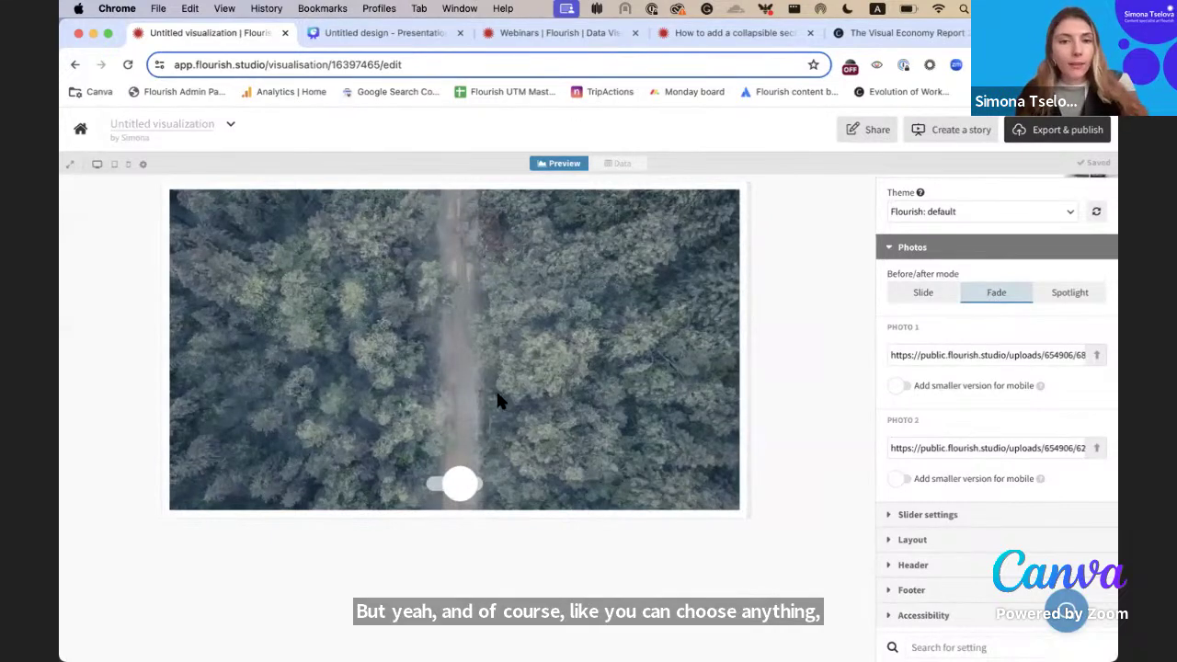
{"action": "left_click_drag", "start_coordinate": [458, 489], "coordinate": [432, 486]}
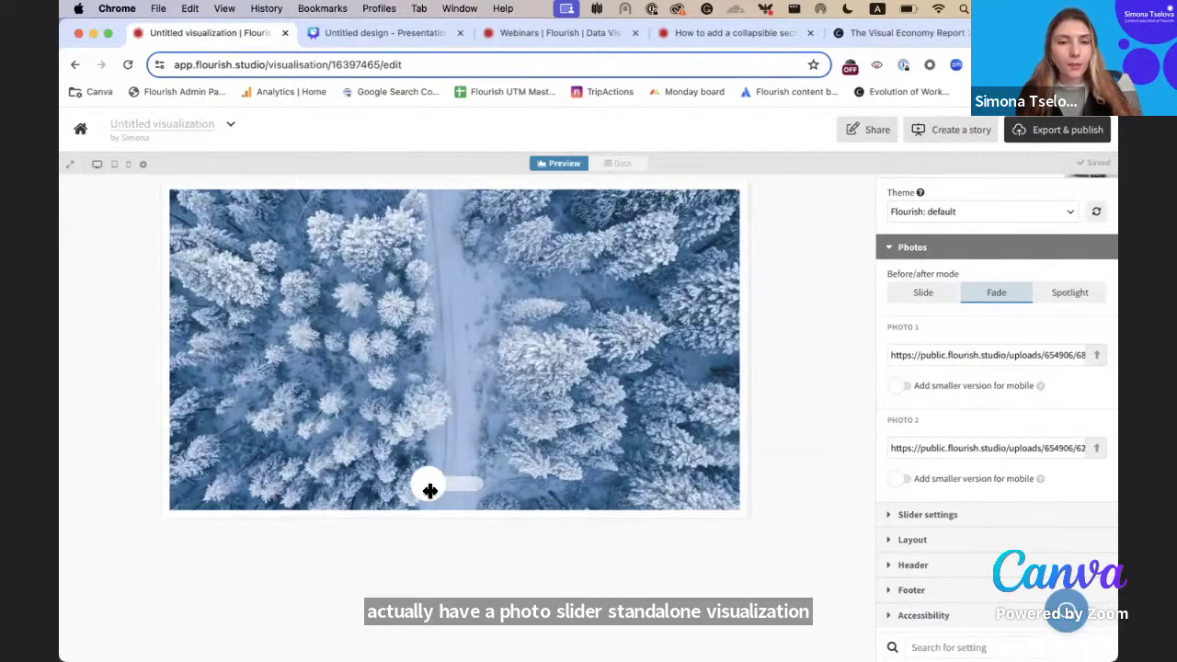
{"action": "left_click", "coordinate": [418, 64]}
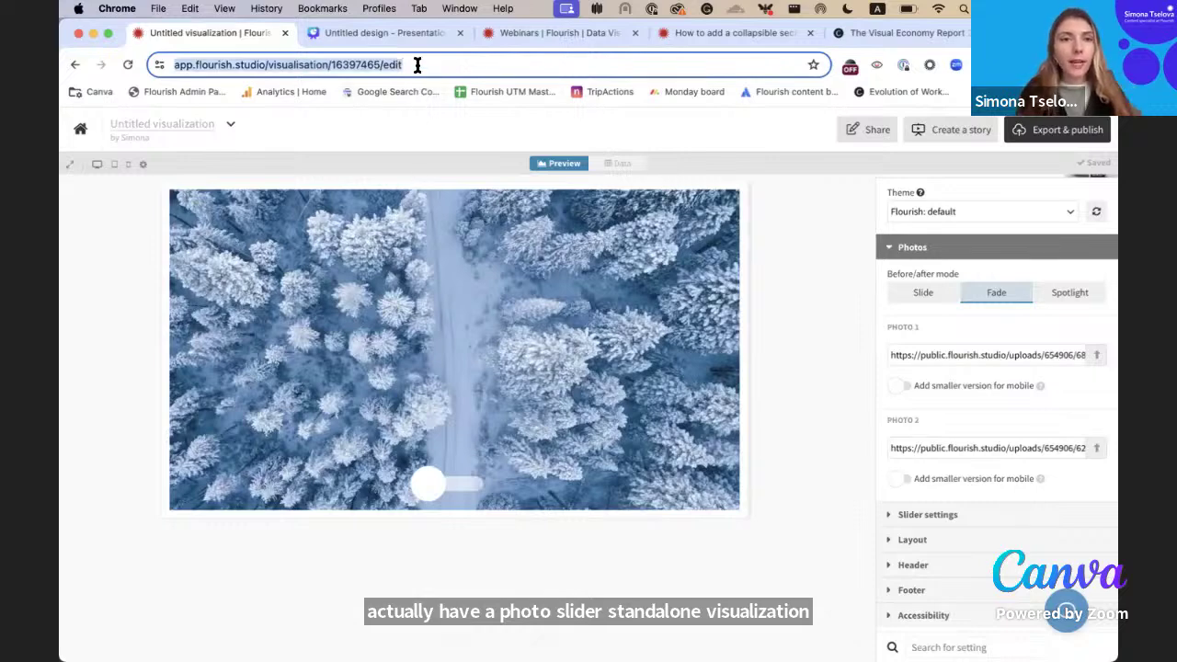
{"action": "key", "text": "Return"}
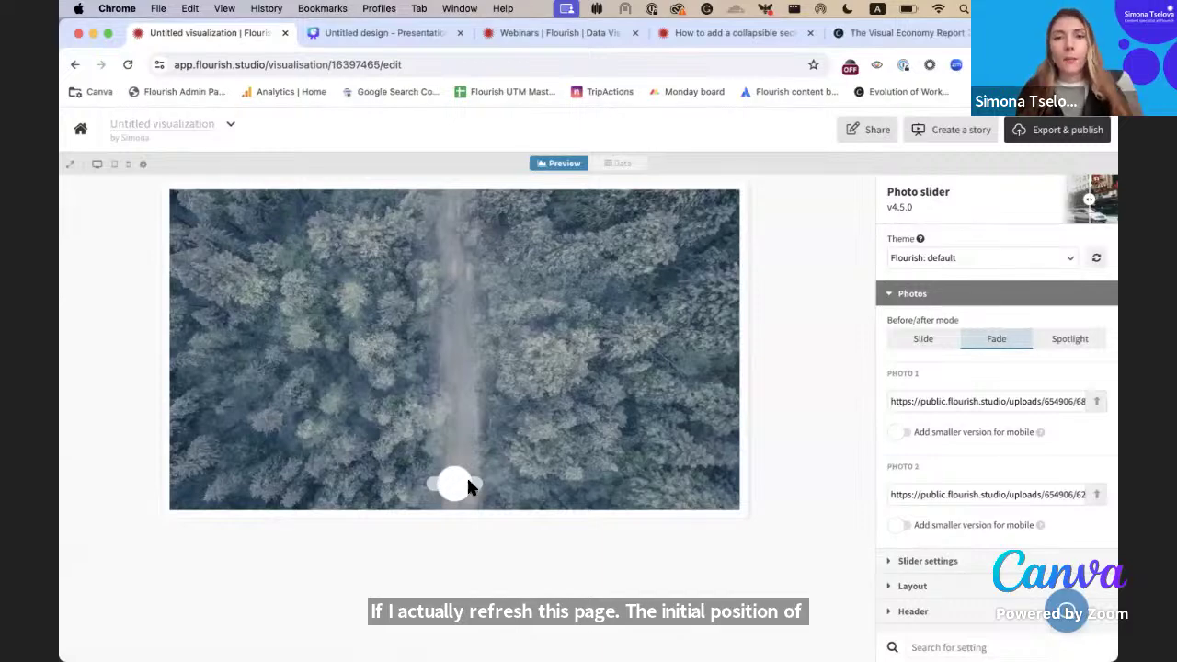
Create a story from the photo slider with navigation style None and reload it to check the fader's initial position
{"action": "left_click", "coordinate": [957, 130]}
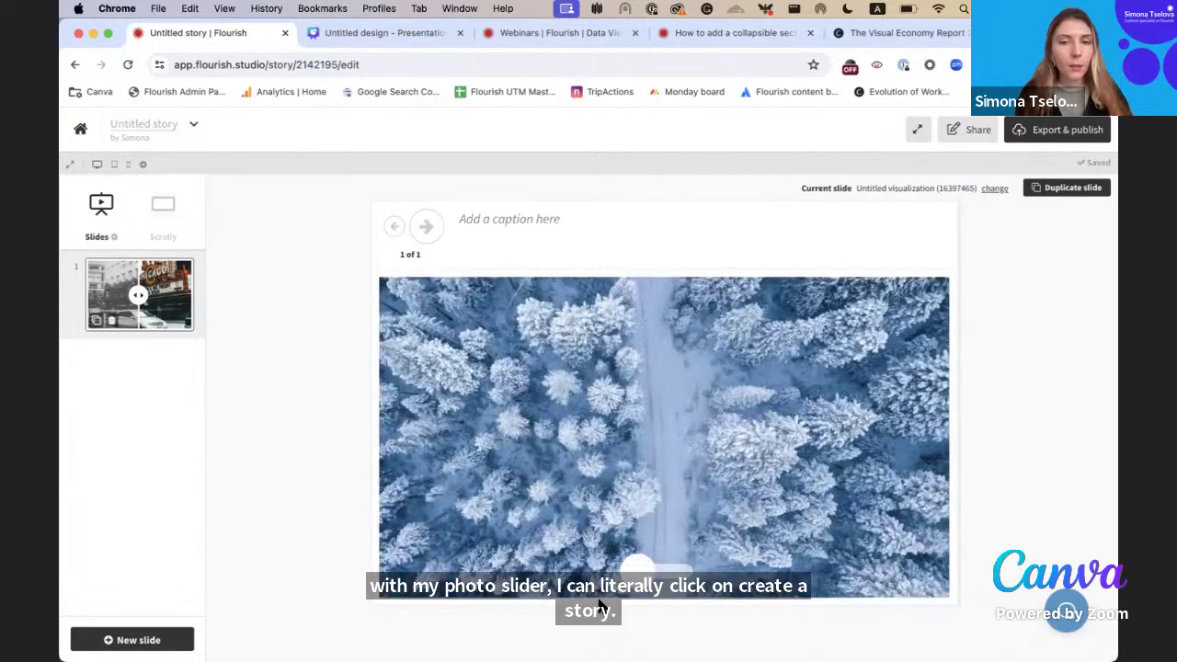
{"action": "left_click", "coordinate": [114, 238]}
{"action": "left_click", "coordinate": [120, 267]}
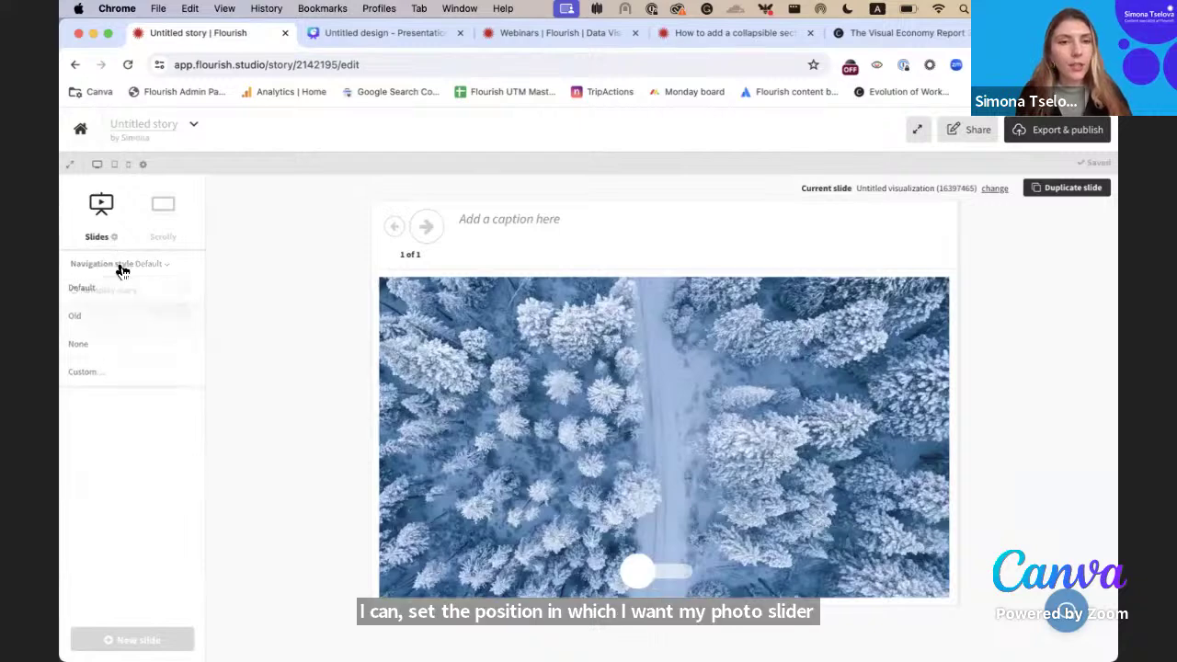
{"action": "left_click", "coordinate": [630, 223]}
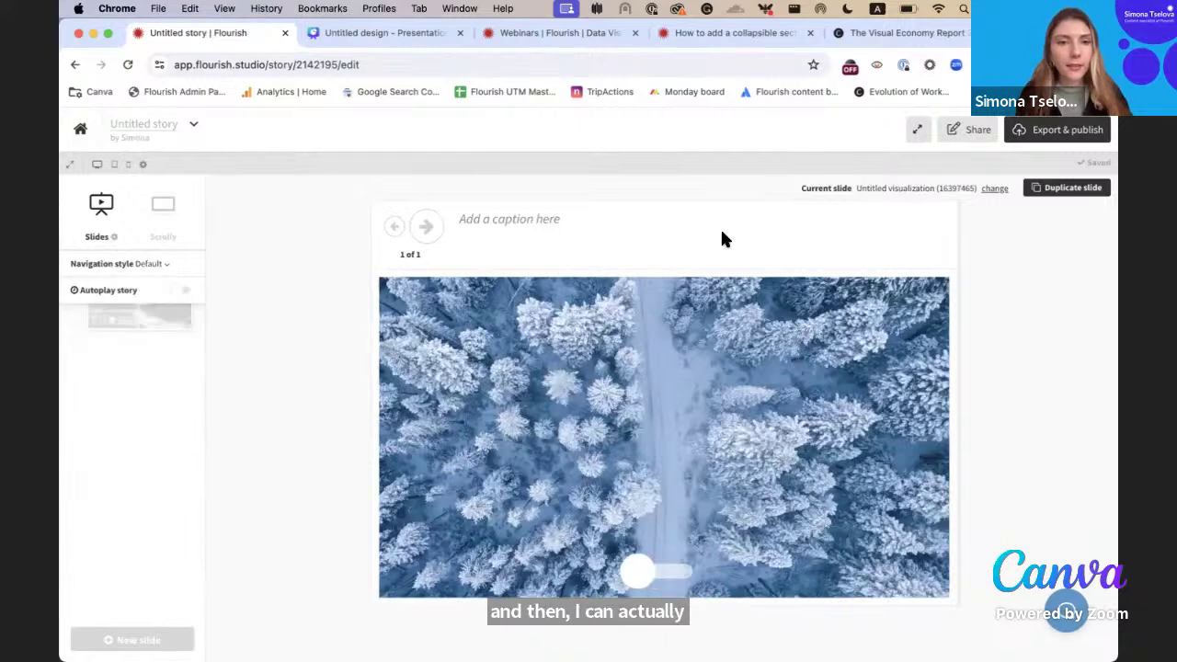
{"action": "left_click", "coordinate": [147, 264]}
{"action": "left_click", "coordinate": [102, 346]}
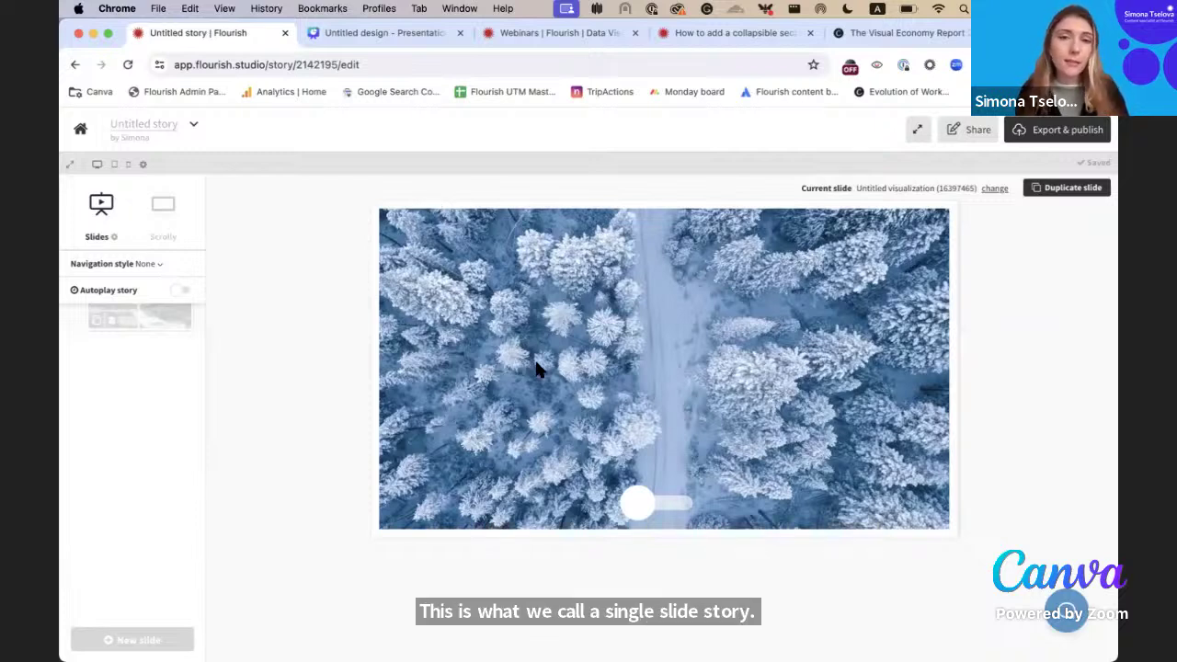
{"action": "left_click", "coordinate": [521, 65]}
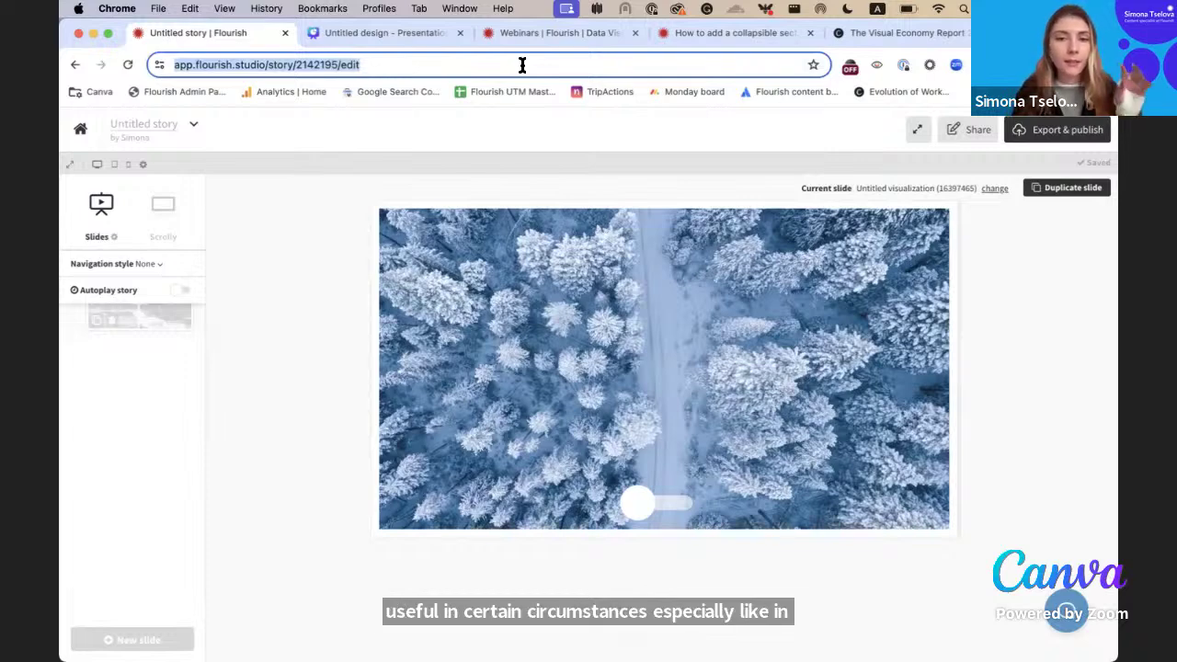
{"action": "key", "text": "Return"}
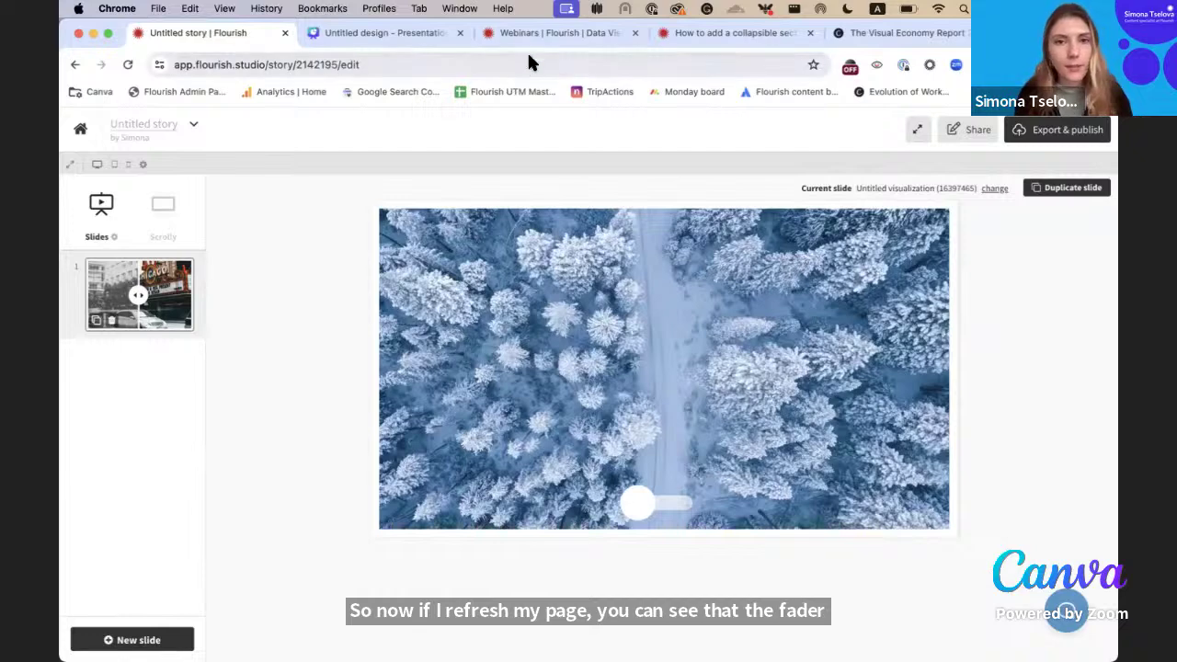
Return to the webinar presentation and go past the Pro tips slide to the Kakhovsky Dam example
{"action": "key", "text": "ctrl+Right"}
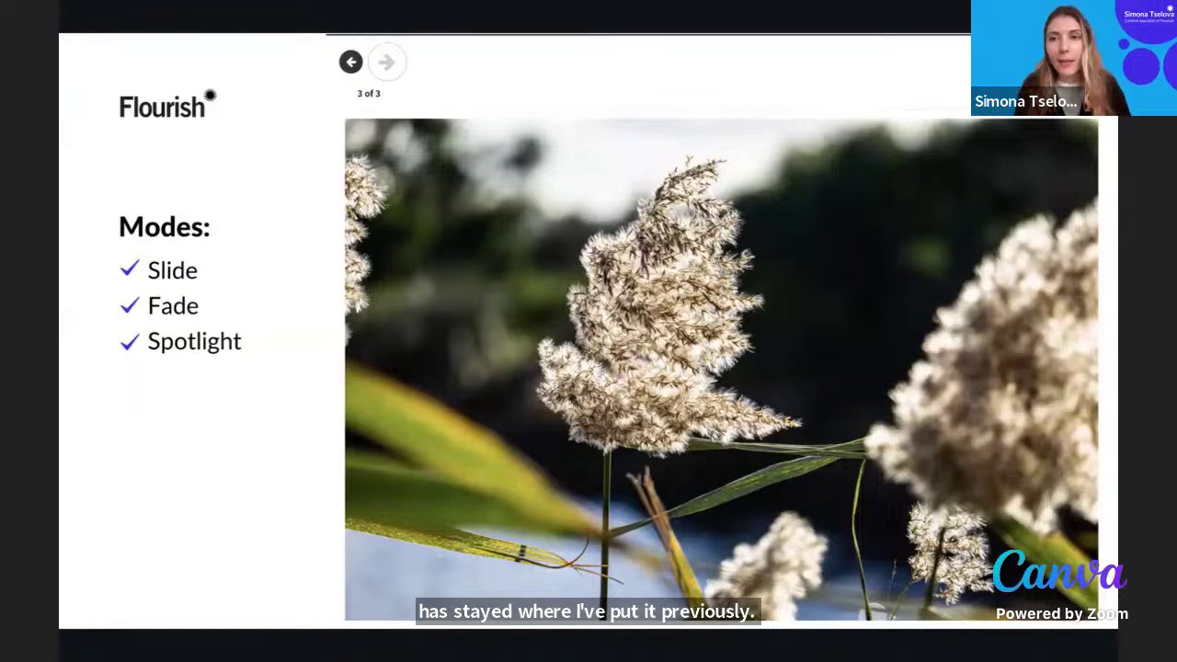
{"action": "left_click", "coordinate": [1111, 405]}
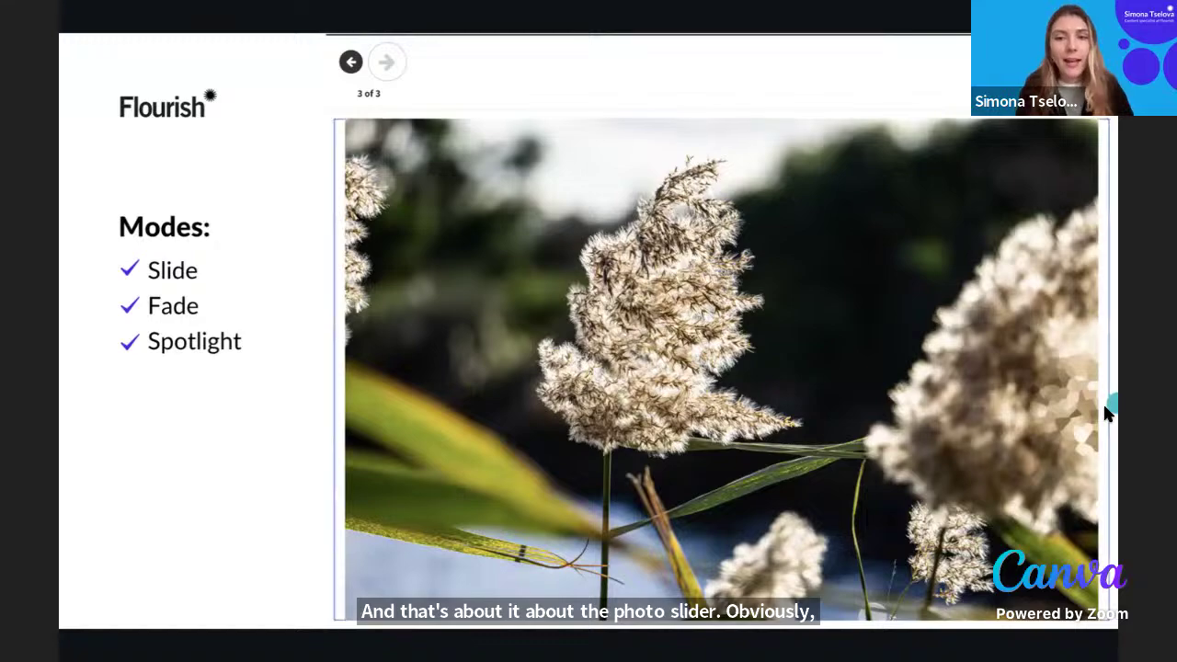
{"action": "left_click", "coordinate": [242, 507]}
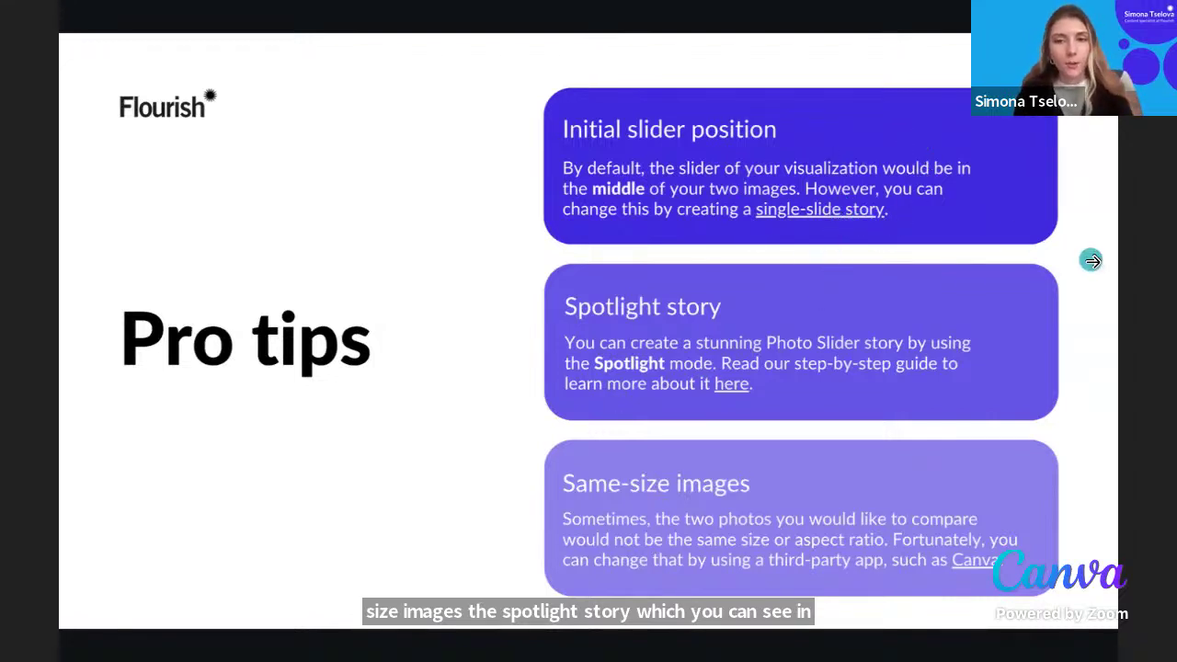
{"action": "left_click", "coordinate": [1091, 260]}
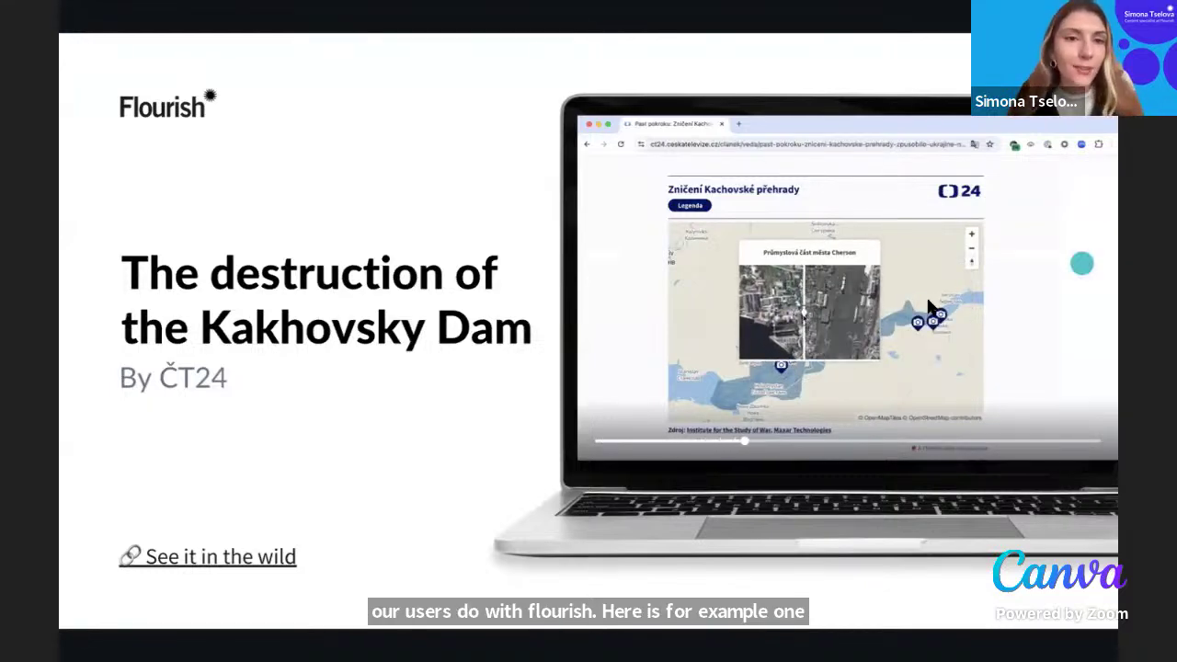
{"action": "left_click", "coordinate": [578, 396]}
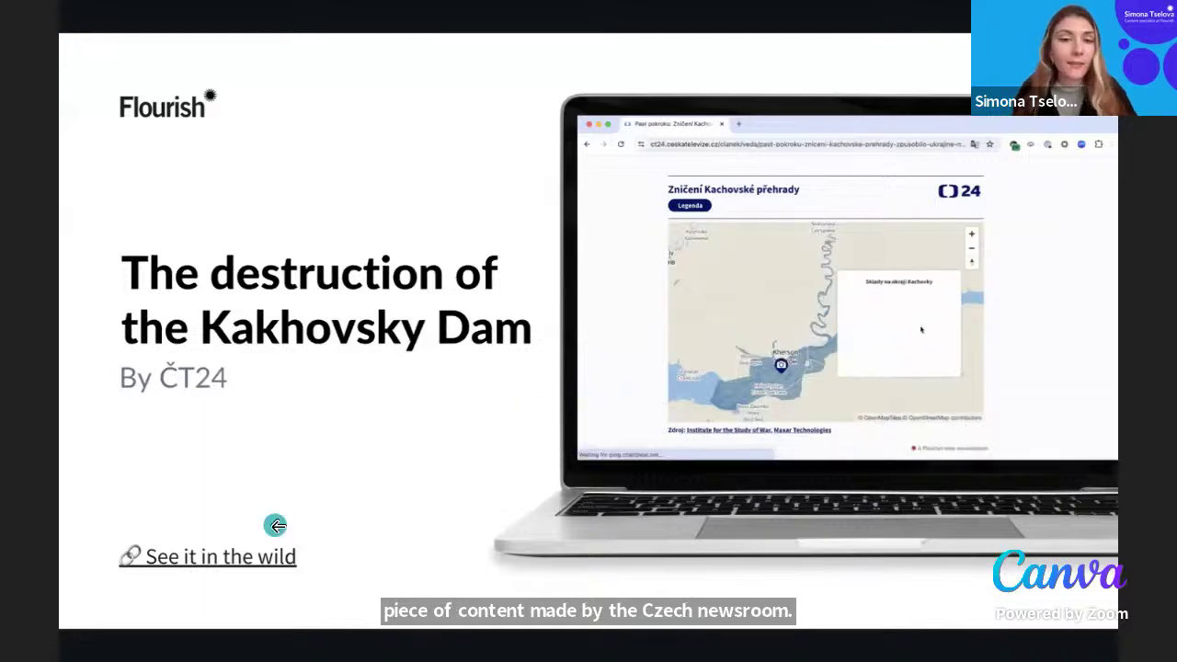
Open the ČT24 article on the Kakhovsky Dam, zoom in on its marker map and select the photo marker near Kozachi Laheri
{"action": "left_click", "coordinate": [237, 560]}
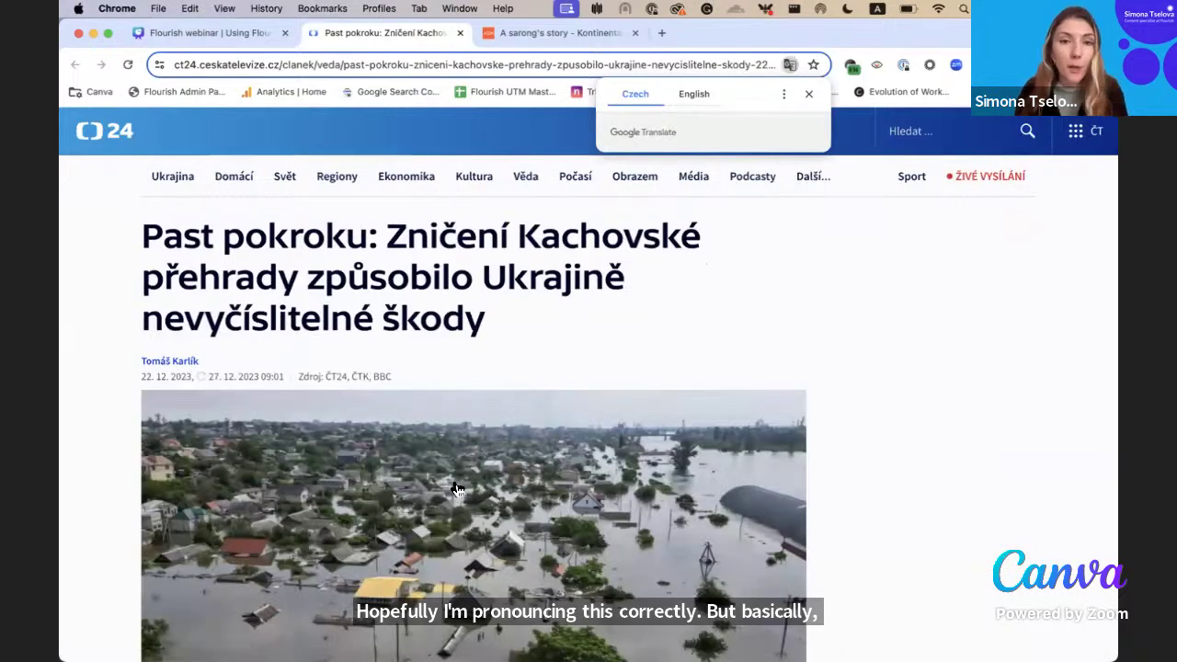
{"action": "scroll", "coordinate": [455, 488], "scroll_direction": "down", "scroll_amount": 7}
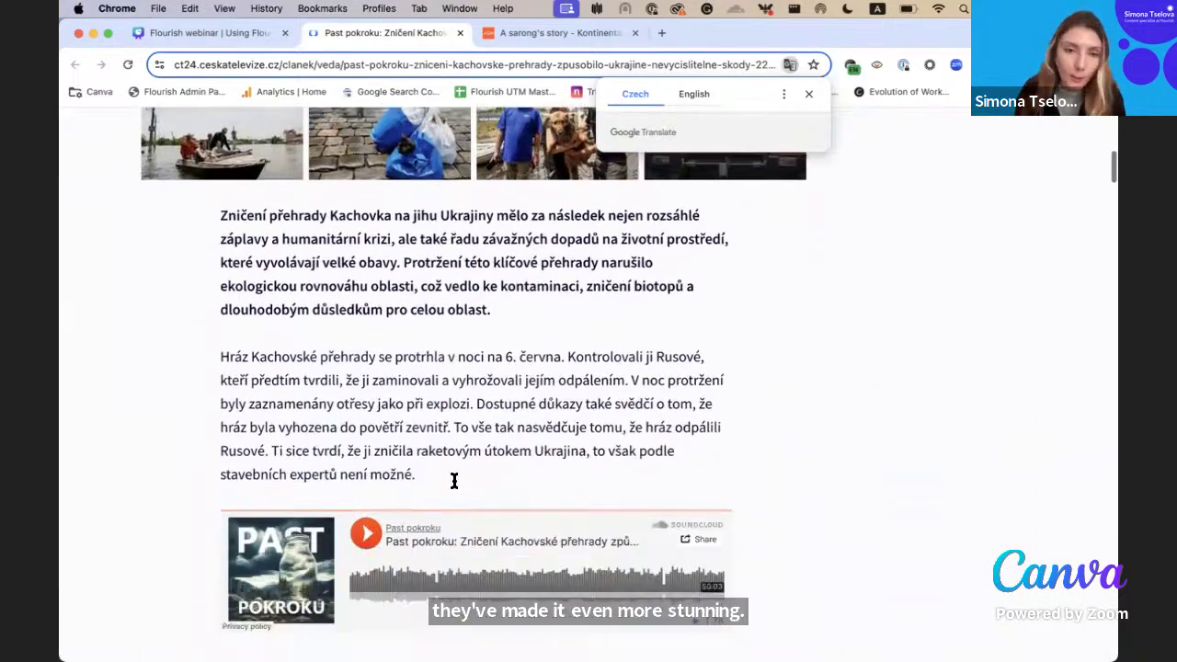
{"action": "scroll", "coordinate": [453, 480], "scroll_direction": "down", "scroll_amount": 10}
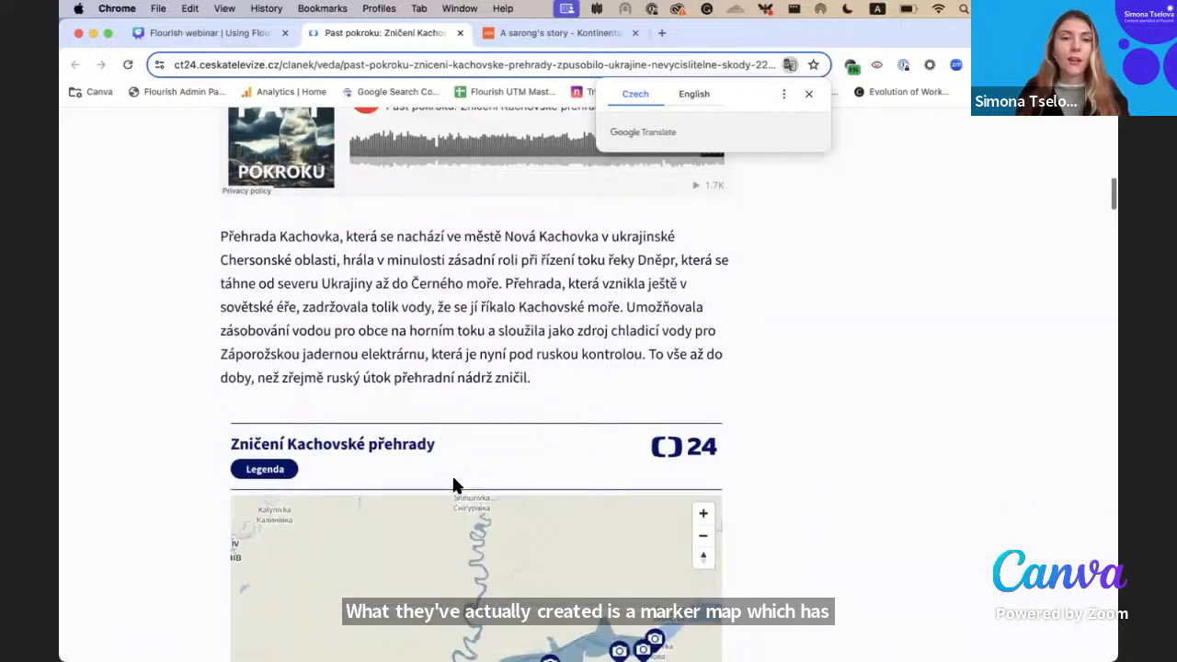
{"action": "scroll", "coordinate": [451, 485], "scroll_direction": "down", "scroll_amount": 5}
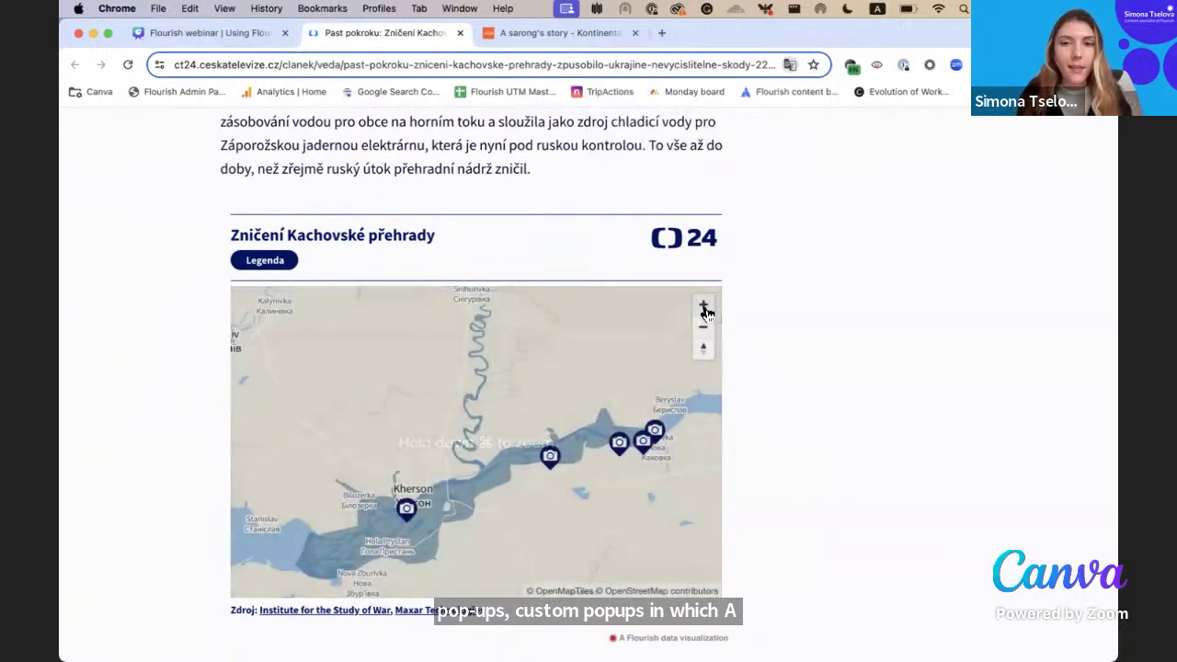
{"action": "left_click", "coordinate": [703, 306]}
{"action": "left_click_drag", "start_coordinate": [643, 389], "coordinate": [508, 359]}
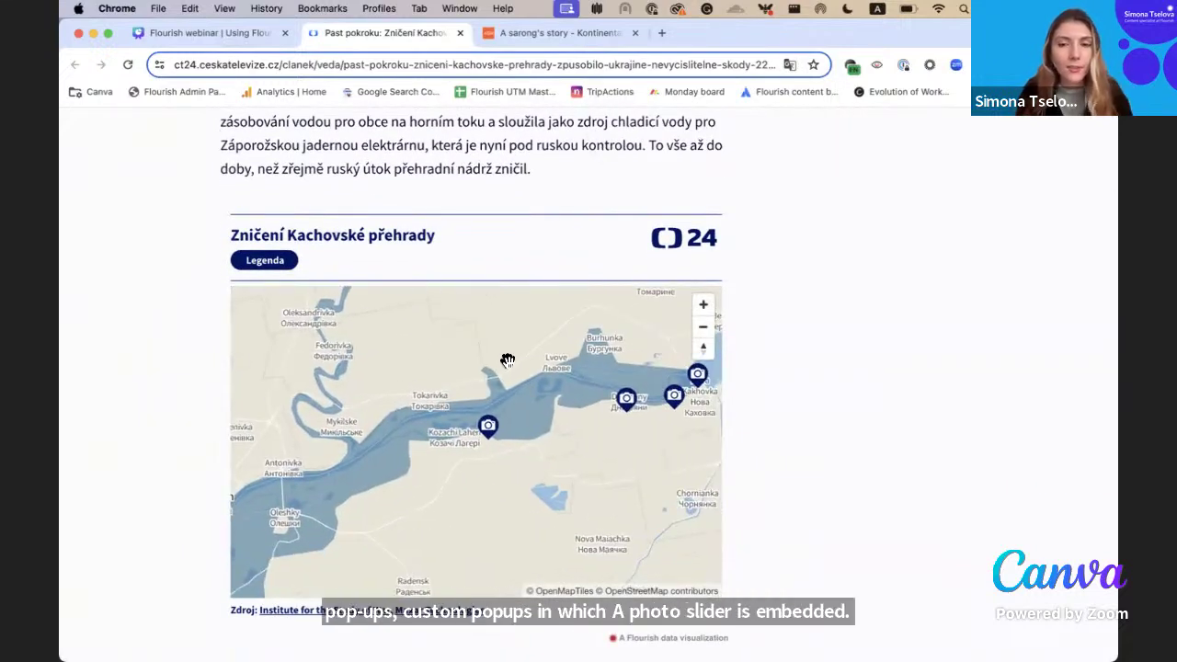
{"action": "left_click", "coordinate": [488, 426]}
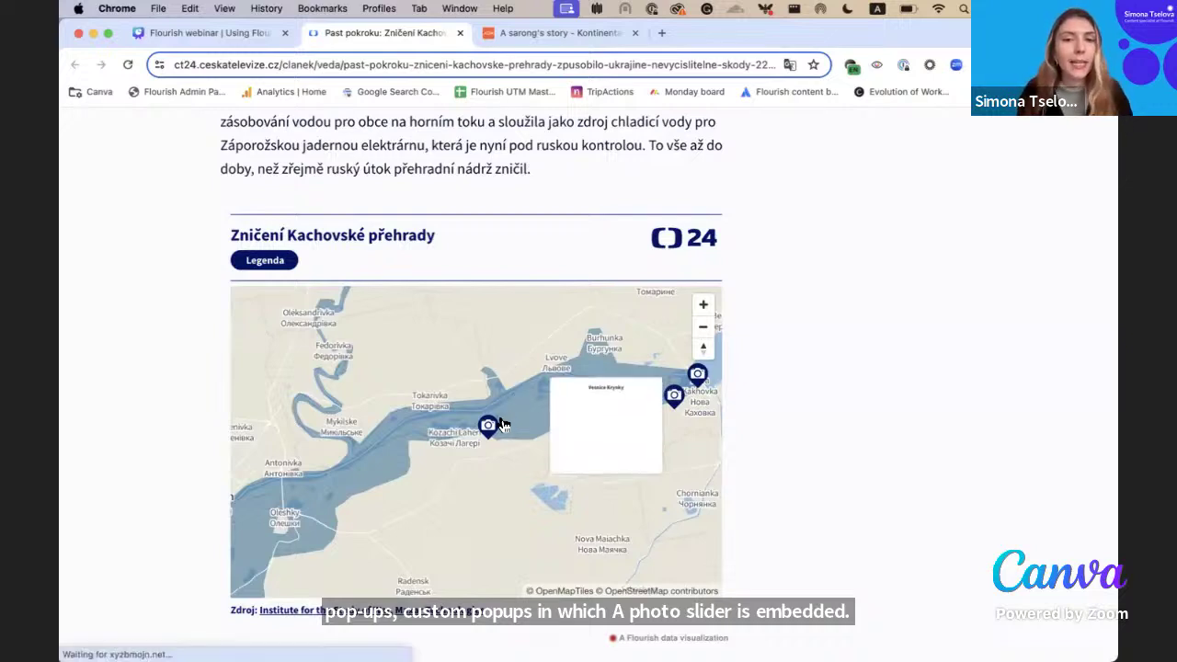